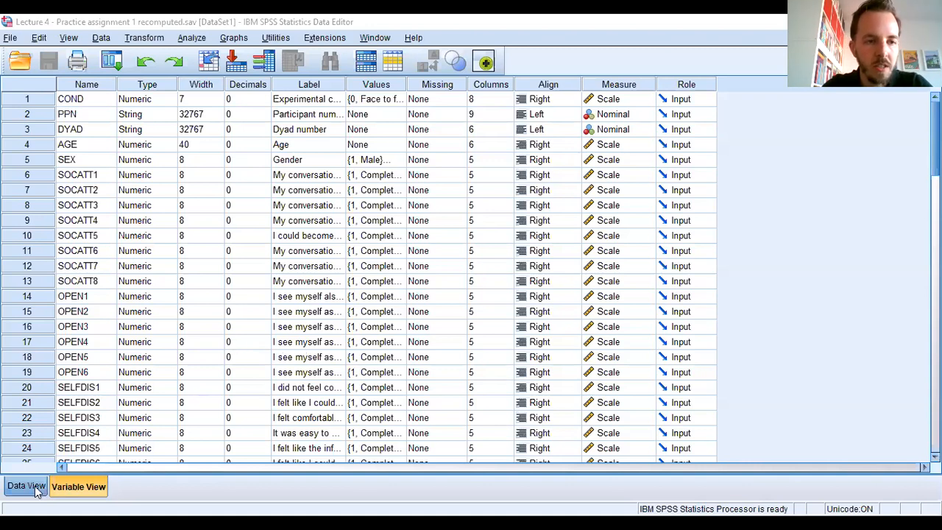
Look over the raw data, return to the variable definitions and widen the Label column to show the full labels.
{"action": "left_click", "coordinate": [35, 486]}
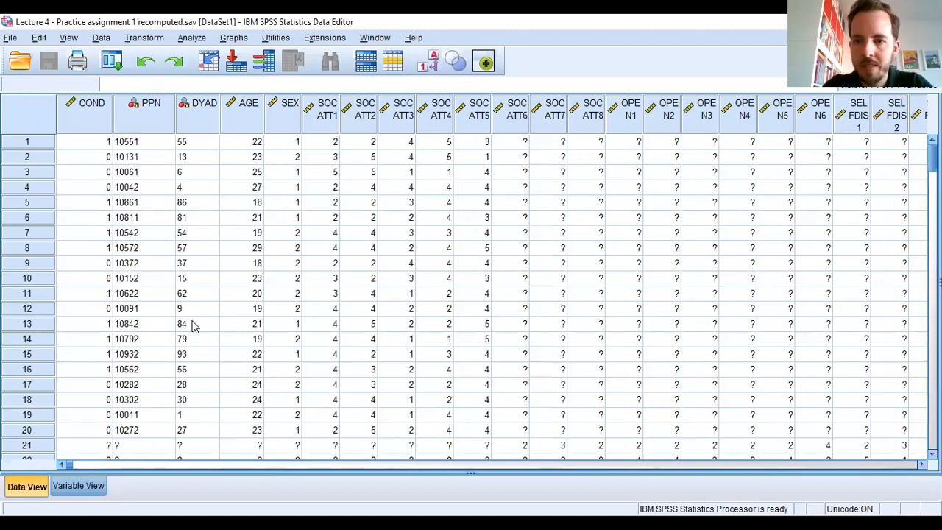
{"action": "left_click", "coordinate": [87, 487]}
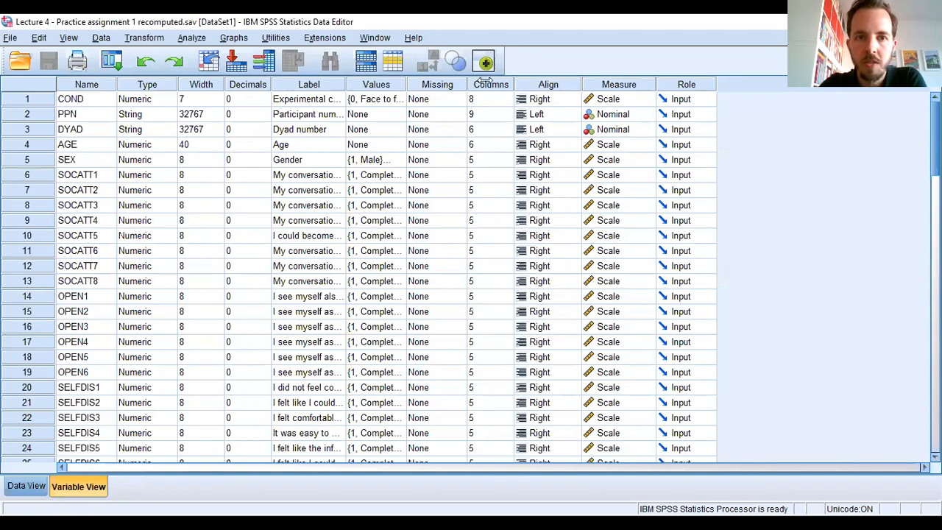
{"action": "left_click_drag", "start_coordinate": [347, 84], "coordinate": [484, 84]}
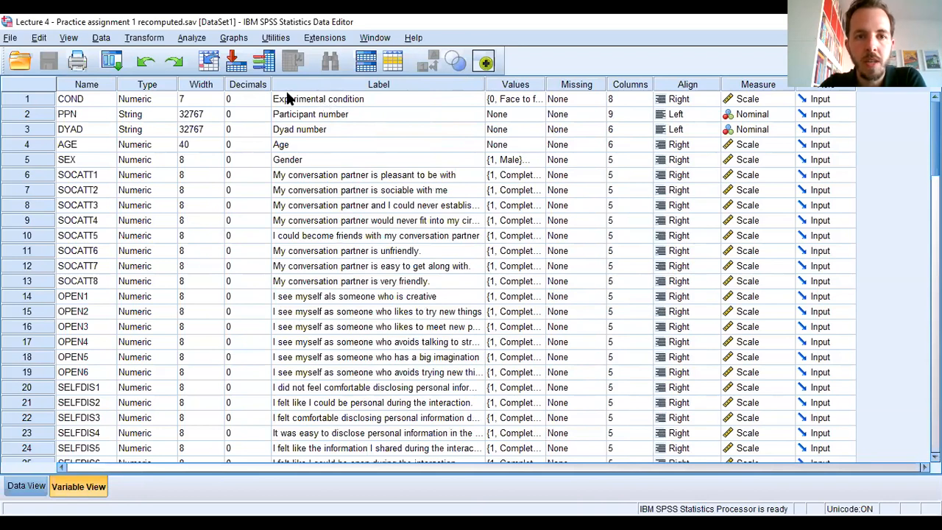
Check the value labels defined for COND, SEX and SOCATT1 without changing them.
{"action": "double_click", "coordinate": [537, 102]}
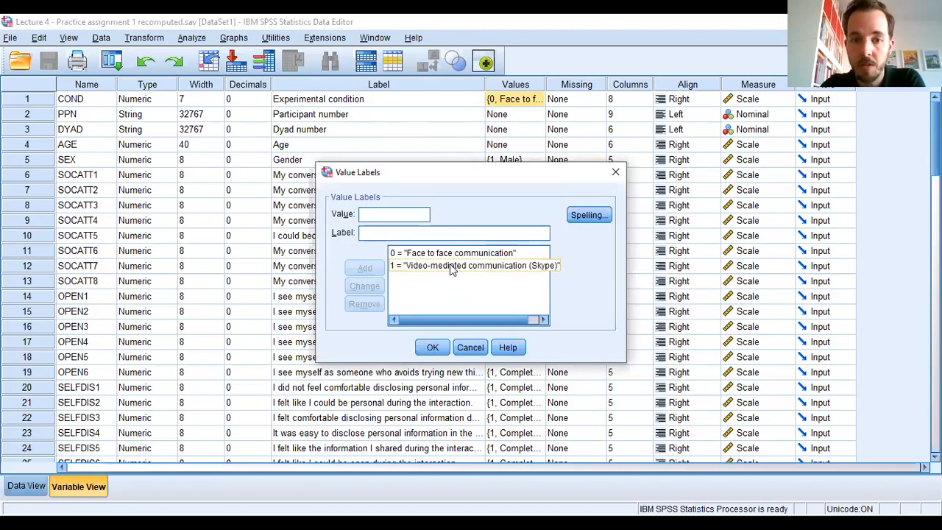
{"action": "left_click", "coordinate": [471, 348]}
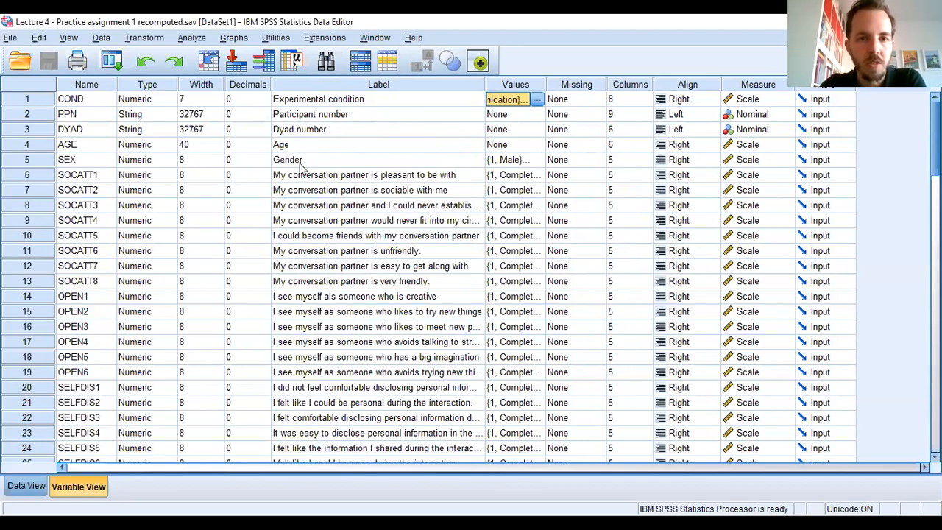
{"action": "double_click", "coordinate": [538, 161]}
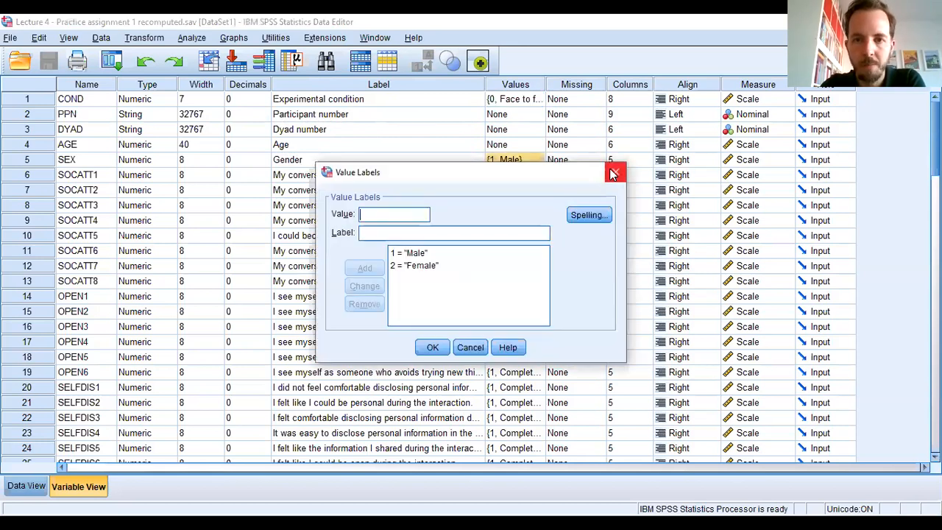
{"action": "left_click", "coordinate": [613, 168]}
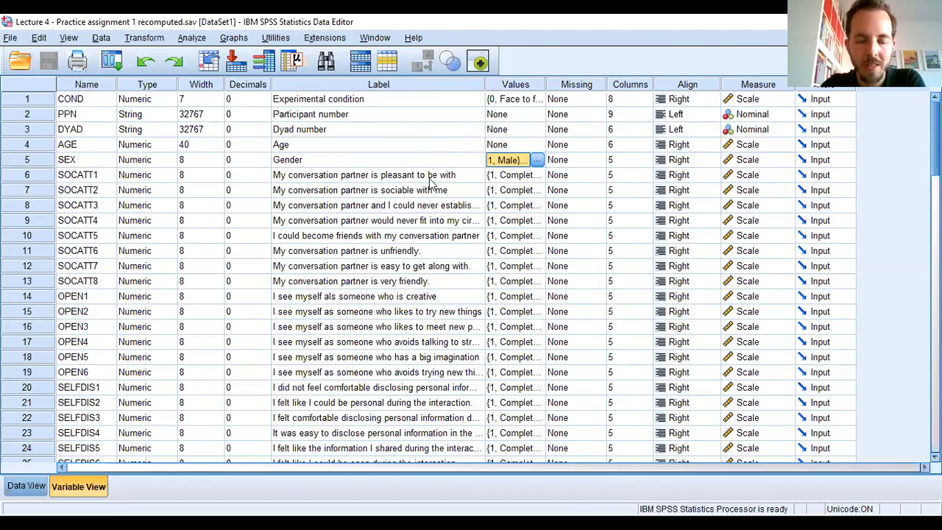
{"action": "left_click", "coordinate": [538, 192]}
{"action": "left_click", "coordinate": [538, 190]}
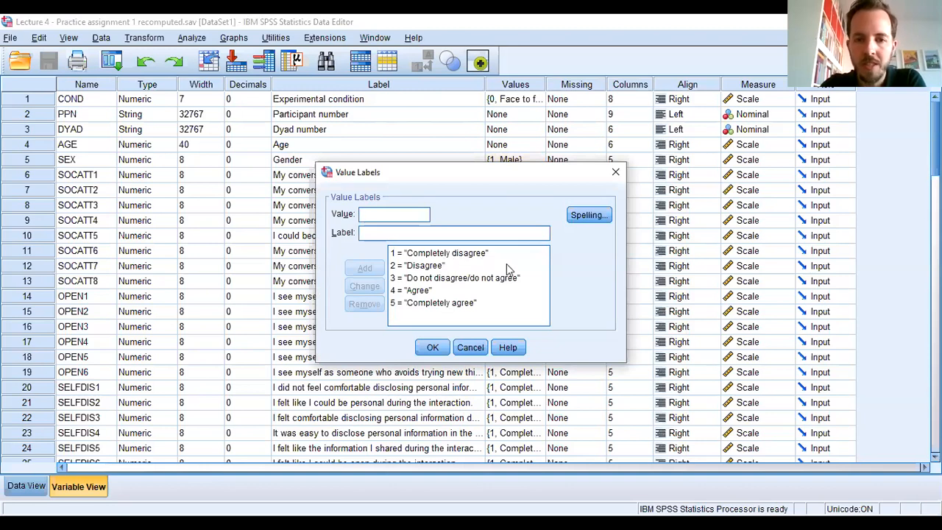
{"action": "left_click", "coordinate": [471, 348]}
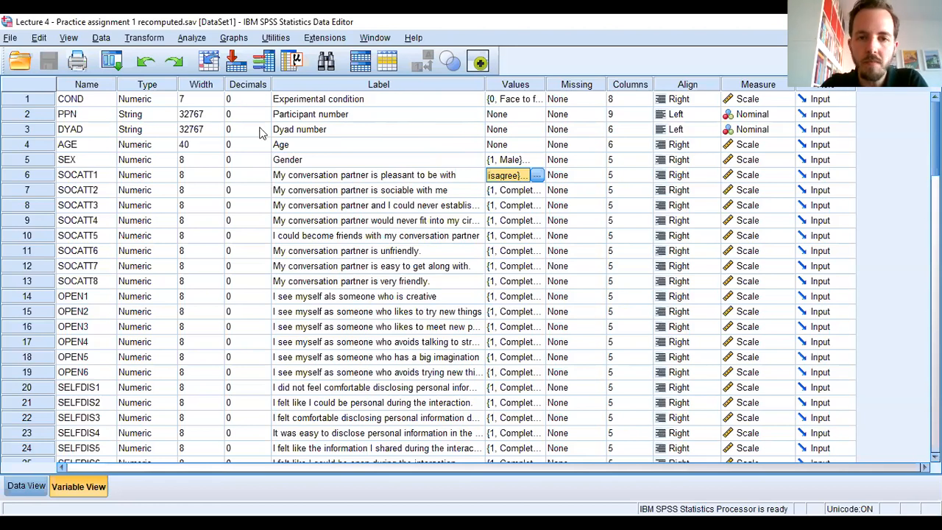
Start a linear regression with SOCATT as the dependent variable.
{"action": "left_click", "coordinate": [193, 38]}
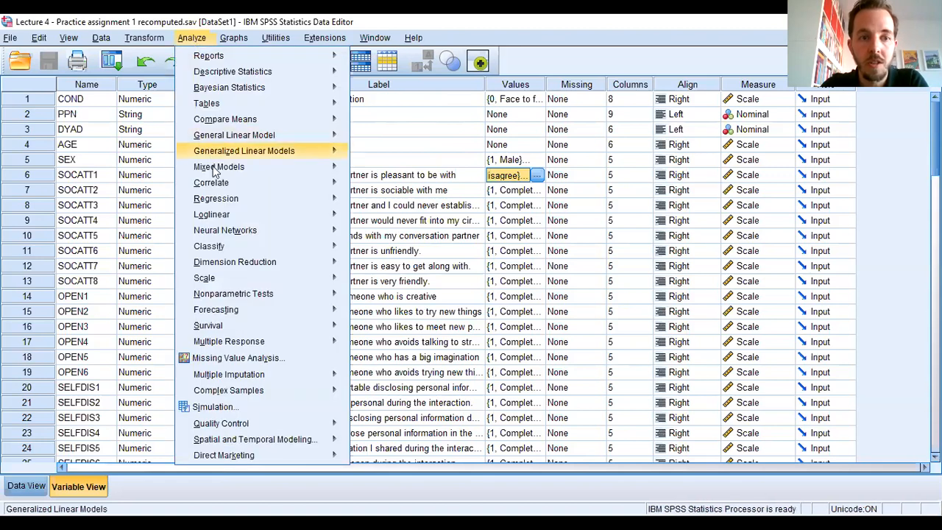
{"action": "mouse_move", "coordinate": [222, 205]}
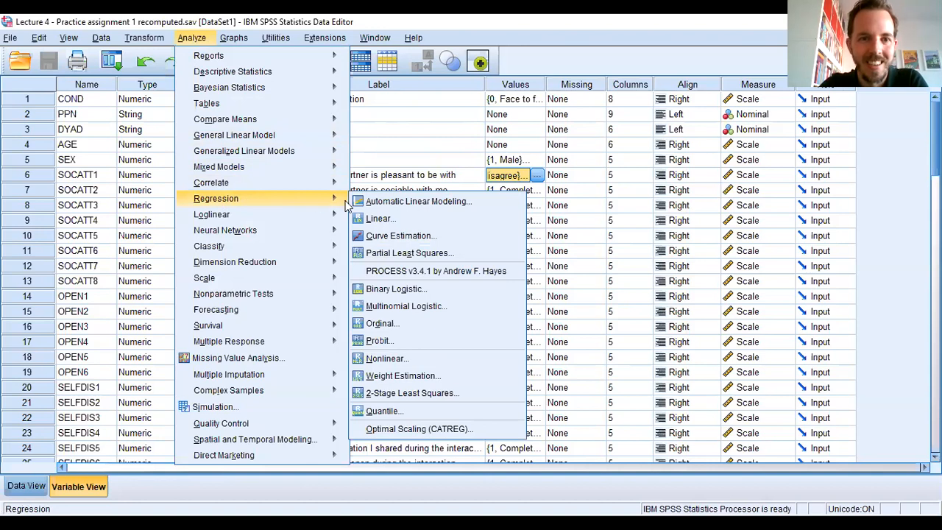
{"action": "left_click", "coordinate": [390, 218]}
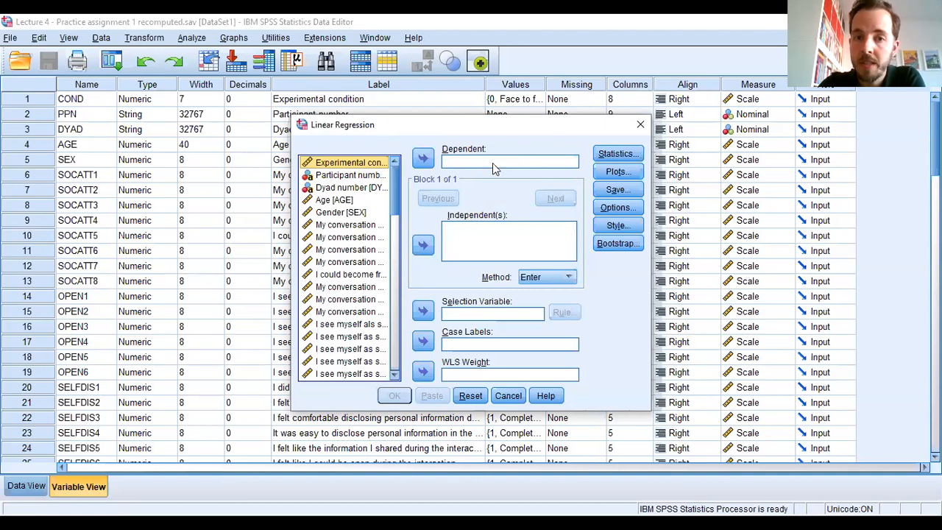
{"action": "left_click_drag", "start_coordinate": [394, 187], "coordinate": [398, 364]}
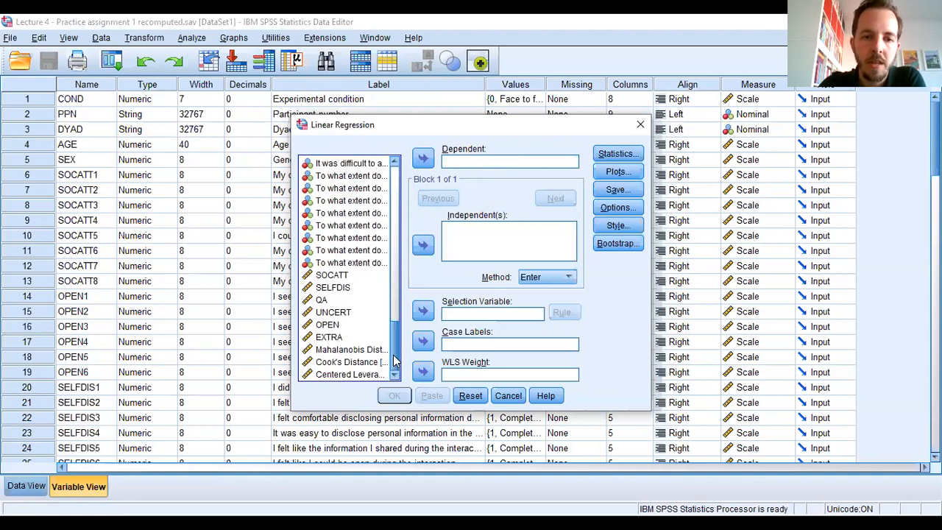
{"action": "left_click", "coordinate": [332, 275]}
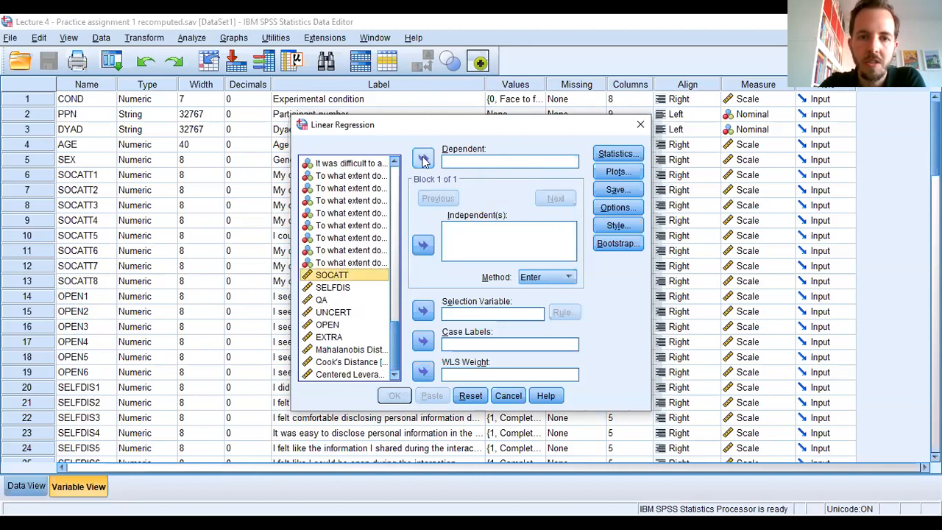
{"action": "left_click", "coordinate": [423, 160]}
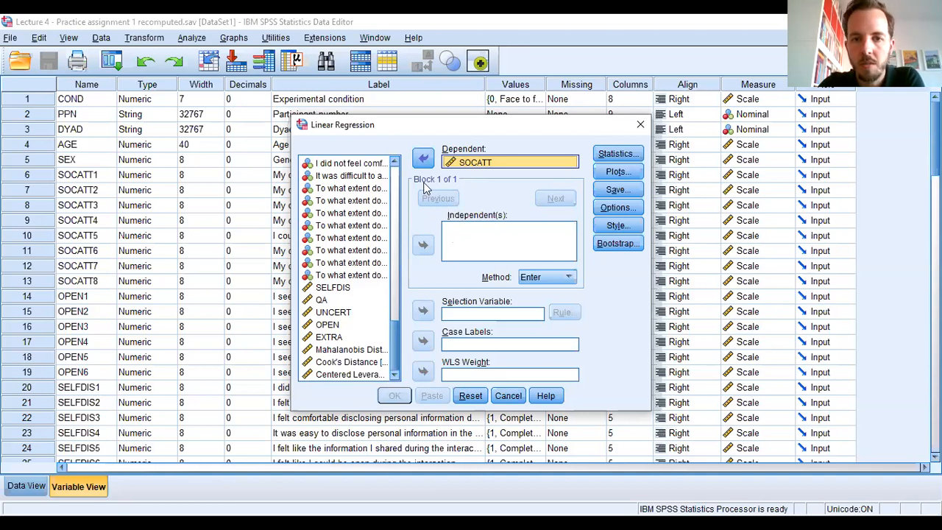
Add UNCERT as the independent variable in the first block and review that block.
{"action": "left_click", "coordinate": [335, 317]}
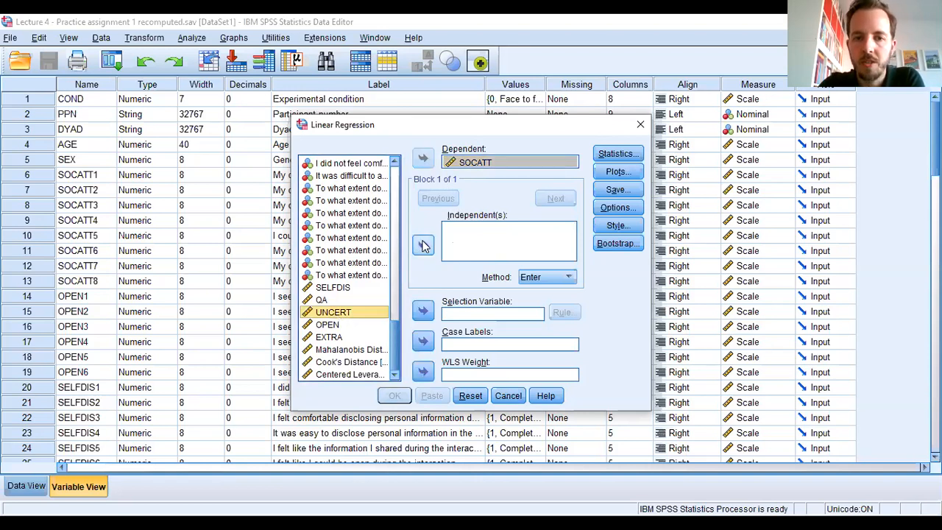
{"action": "left_click", "coordinate": [423, 246]}
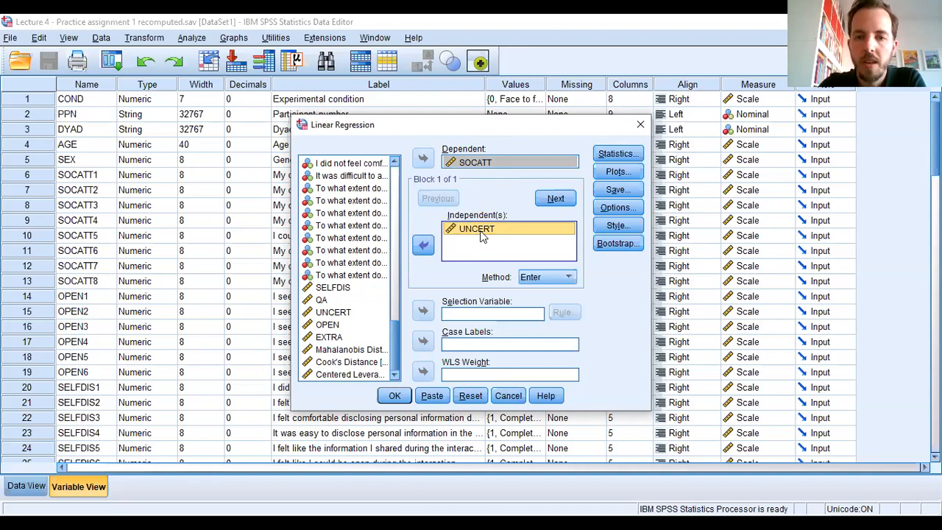
{"action": "left_click", "coordinate": [555, 200]}
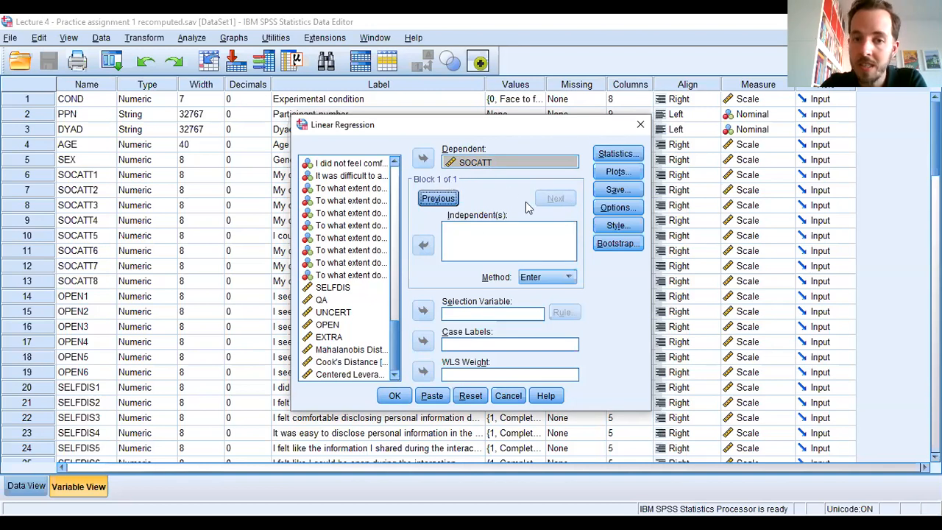
{"action": "left_click", "coordinate": [447, 203]}
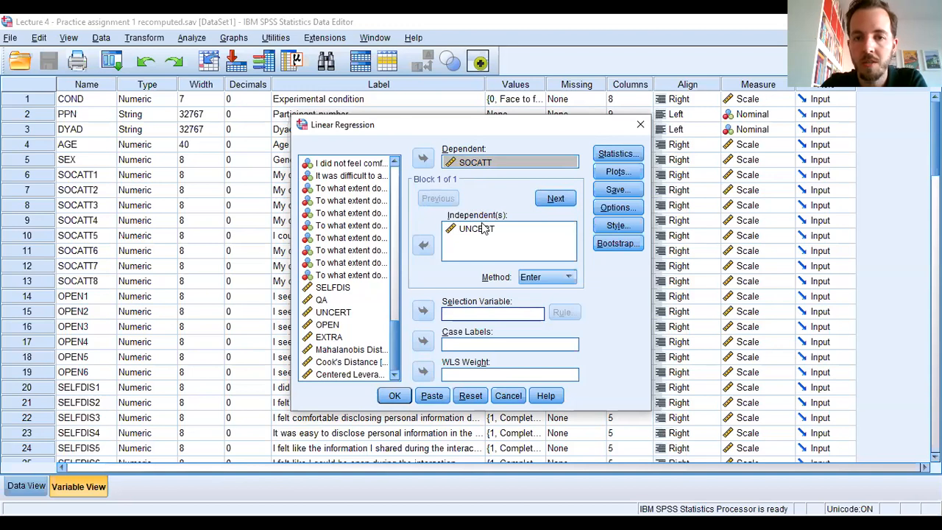
Enter OPEN as the independent variable in the second block and compare it with the first block.
{"action": "left_click", "coordinate": [554, 198]}
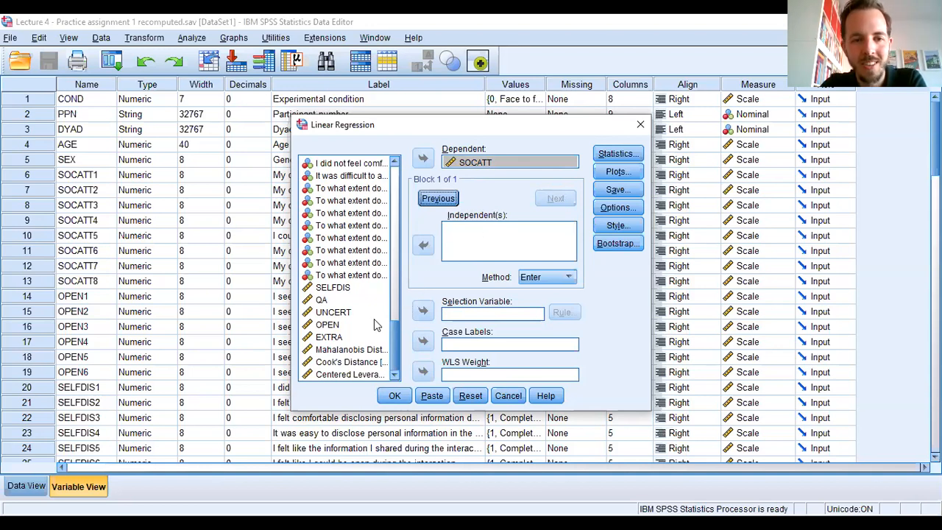
{"action": "left_click", "coordinate": [334, 324]}
{"action": "left_click", "coordinate": [331, 326]}
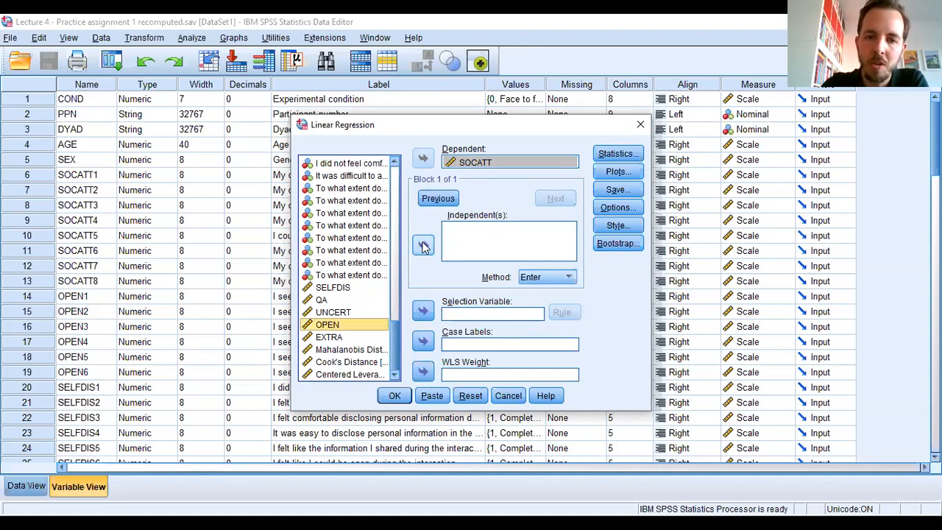
{"action": "left_click", "coordinate": [423, 246]}
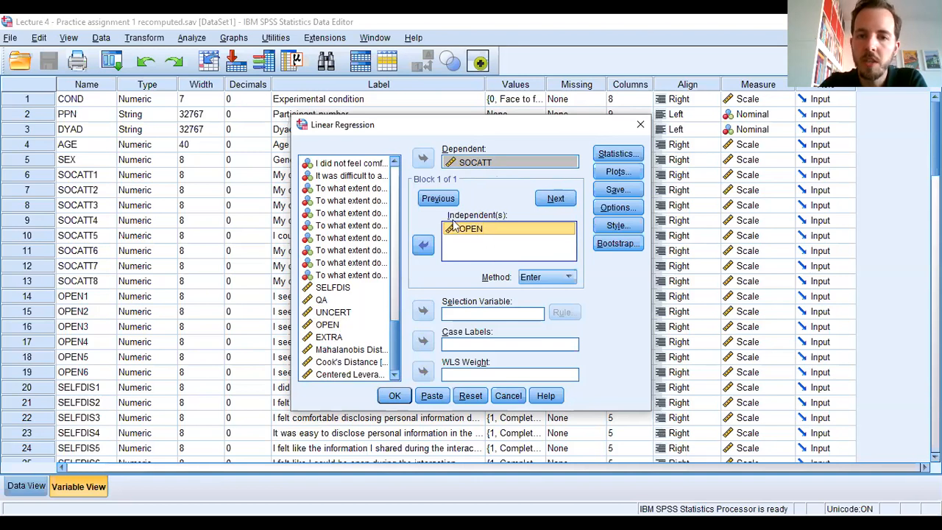
{"action": "left_click", "coordinate": [438, 198]}
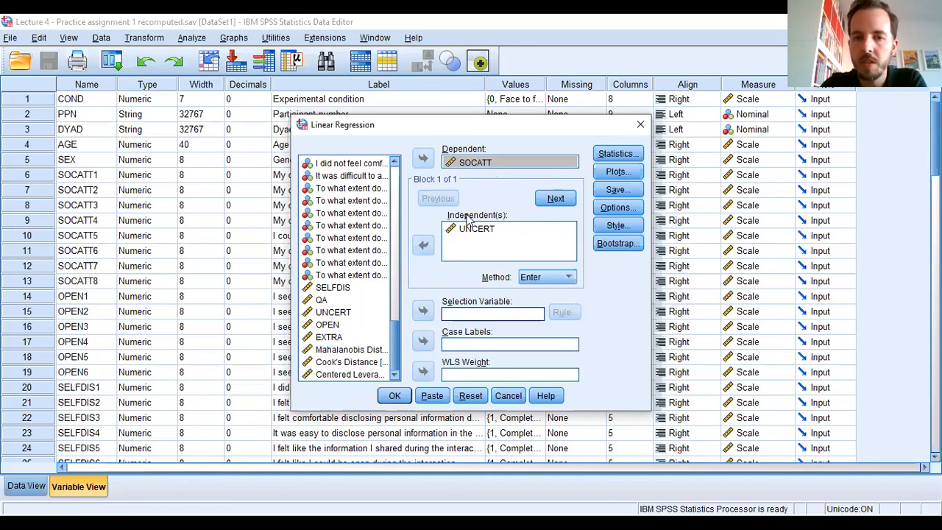
{"action": "left_click", "coordinate": [555, 198]}
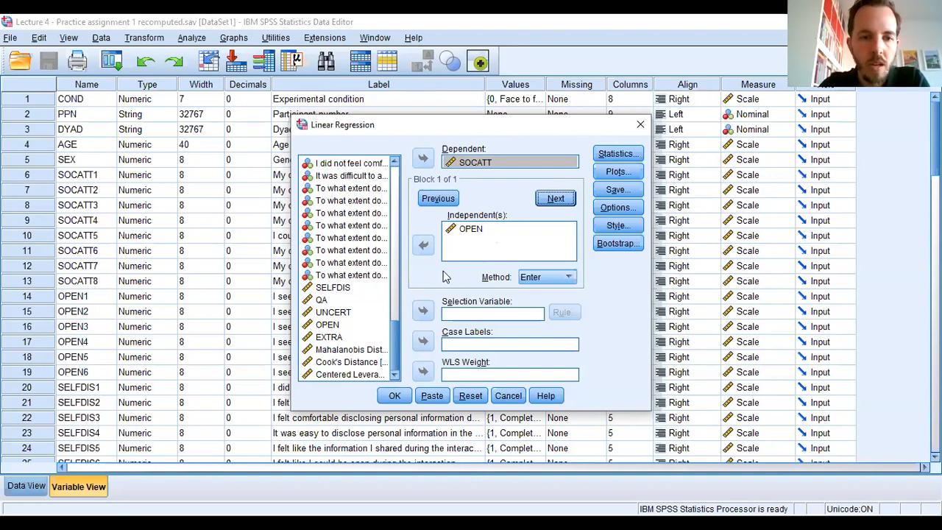
{"action": "left_click", "coordinate": [344, 314]}
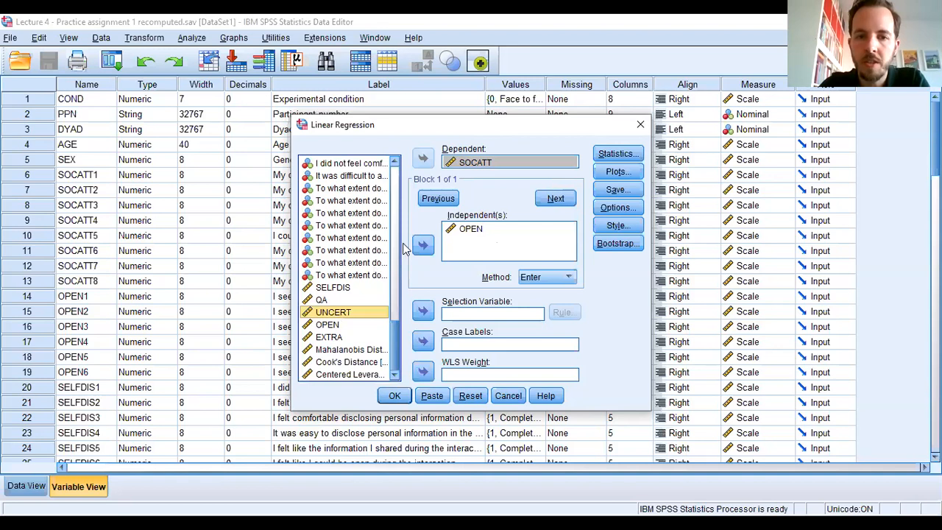
{"action": "left_click", "coordinate": [423, 245]}
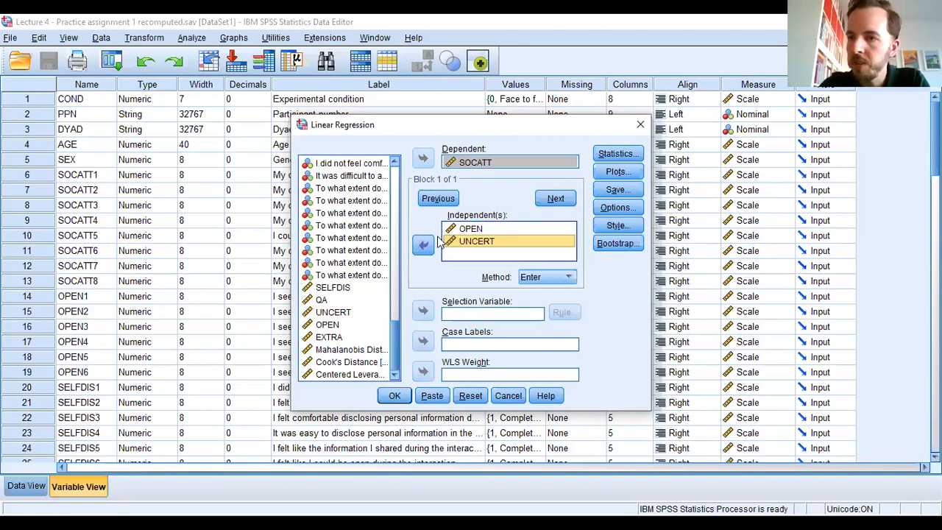
{"action": "left_click", "coordinate": [424, 247]}
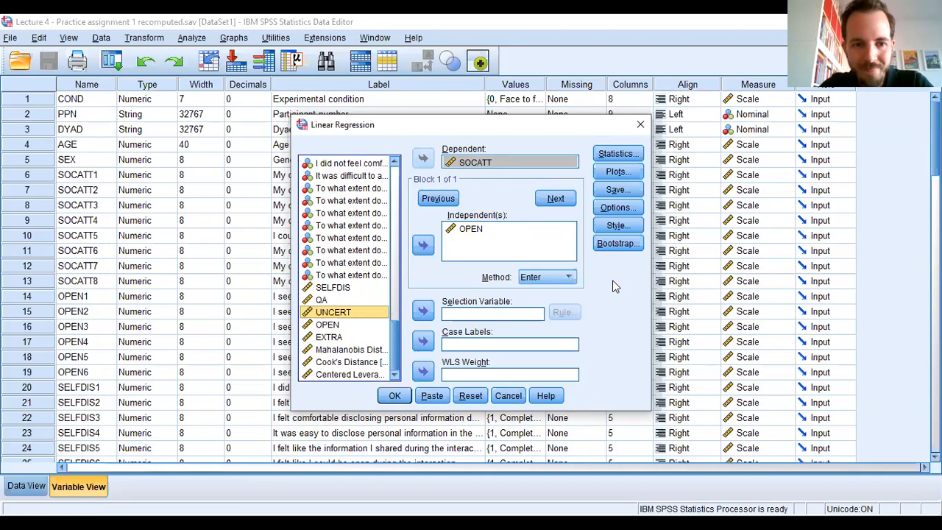
Request the Durbin-Watson statistic and casewise diagnostics for outliers outside 2 standard deviations.
{"action": "left_click", "coordinate": [622, 156]}
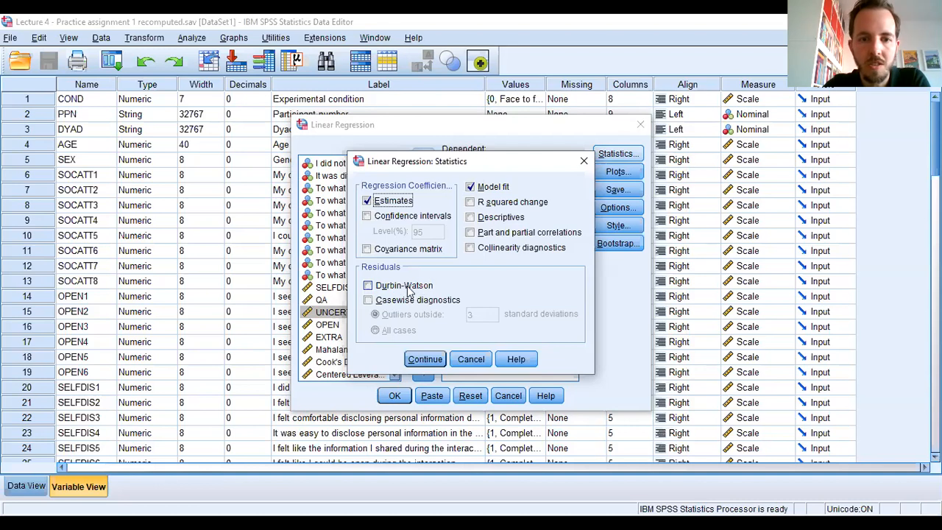
{"action": "left_click", "coordinate": [367, 287]}
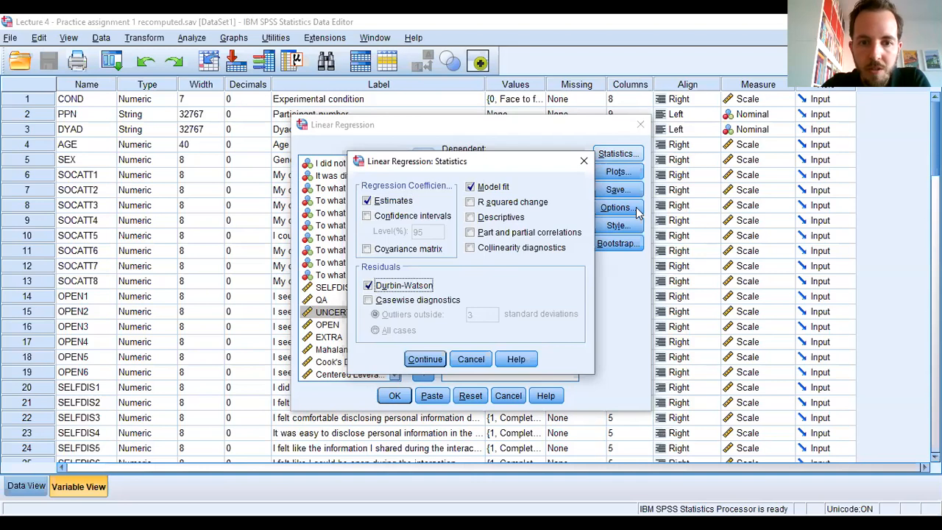
{"action": "left_click", "coordinate": [369, 300]}
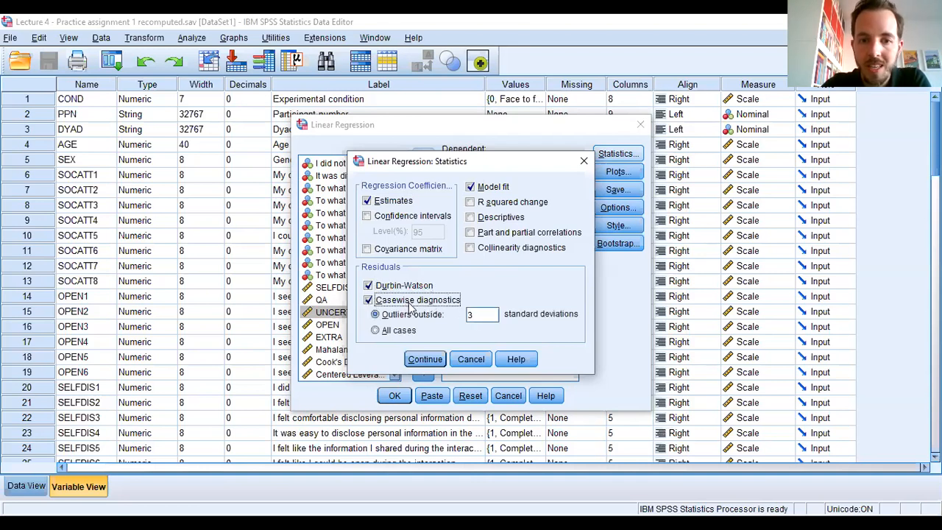
{"action": "left_click", "coordinate": [479, 314]}
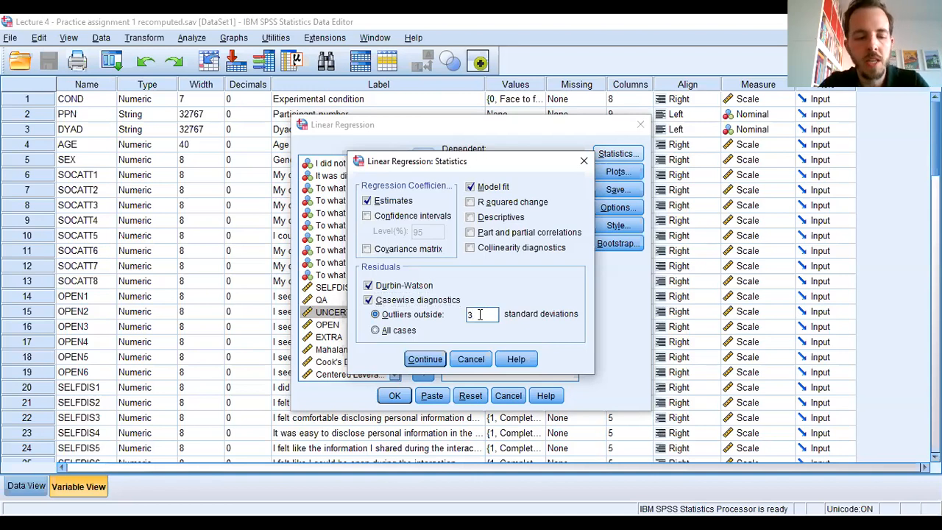
{"action": "key", "text": "BackSpace"}
{"action": "type", "text": "2"}
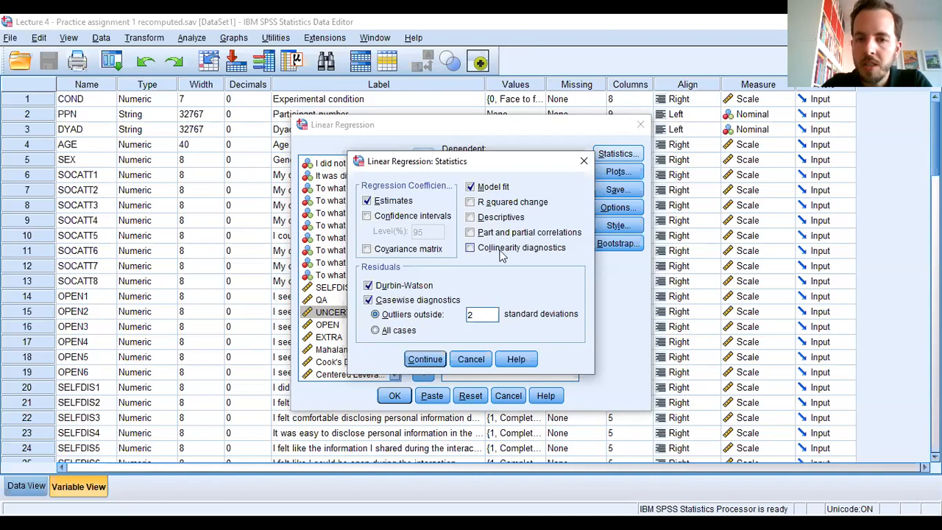
Add collinearity diagnostics, R squared change, descriptives, part and partial correlations, and 95% confidence intervals to the regression statistics.
{"action": "left_click", "coordinate": [471, 250]}
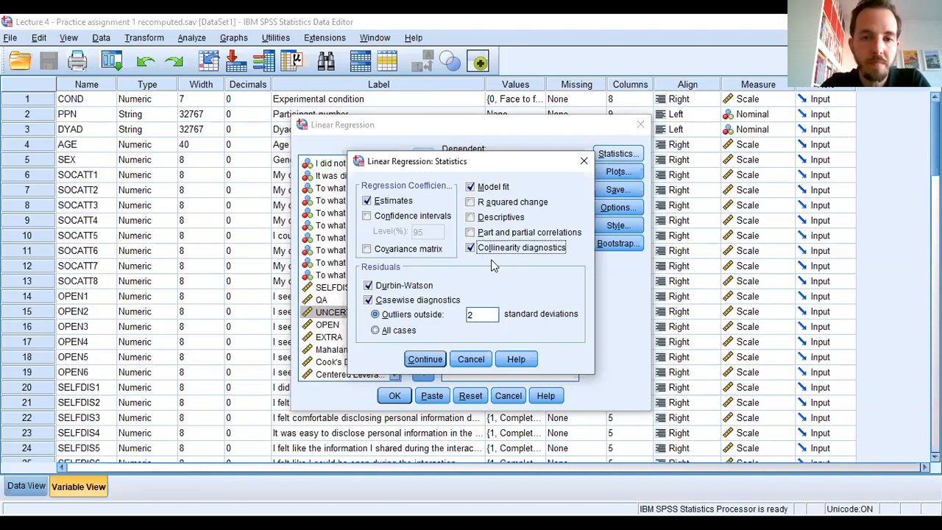
{"action": "left_click", "coordinate": [471, 203]}
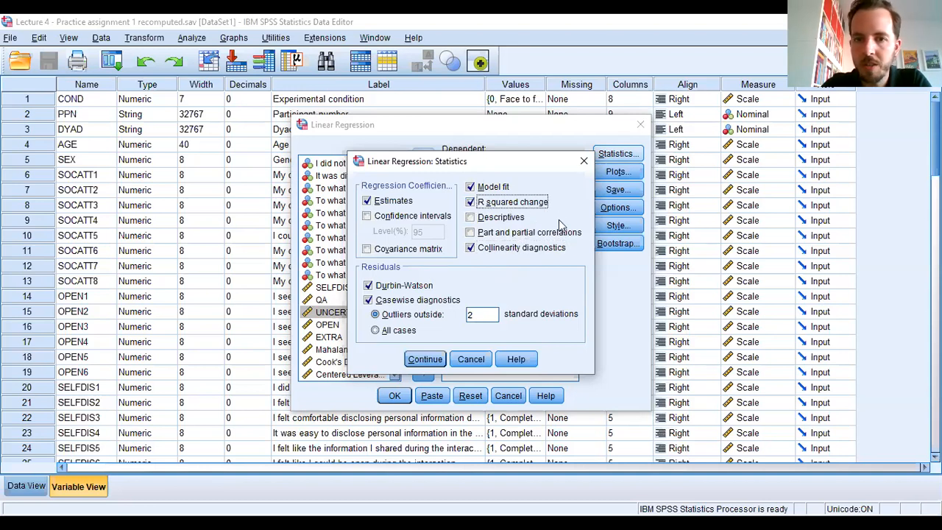
{"action": "left_click", "coordinate": [471, 218]}
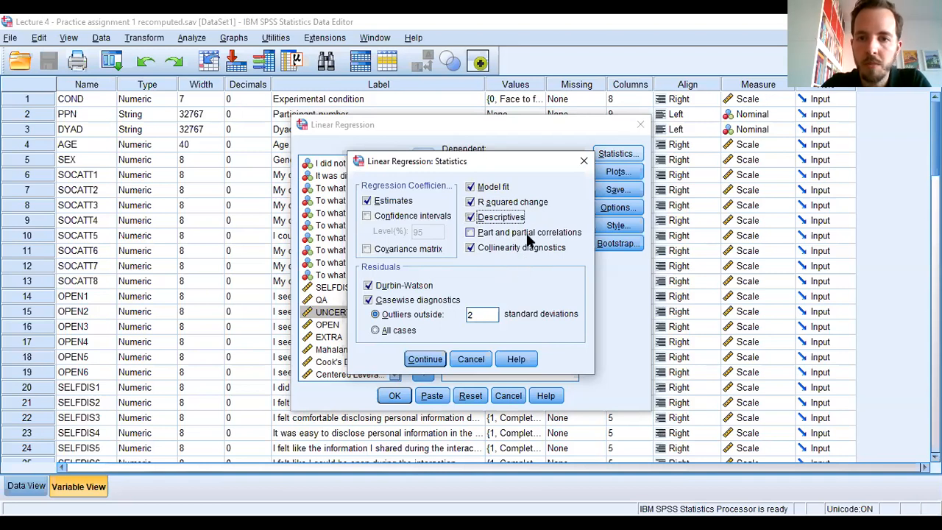
{"action": "left_click", "coordinate": [471, 233]}
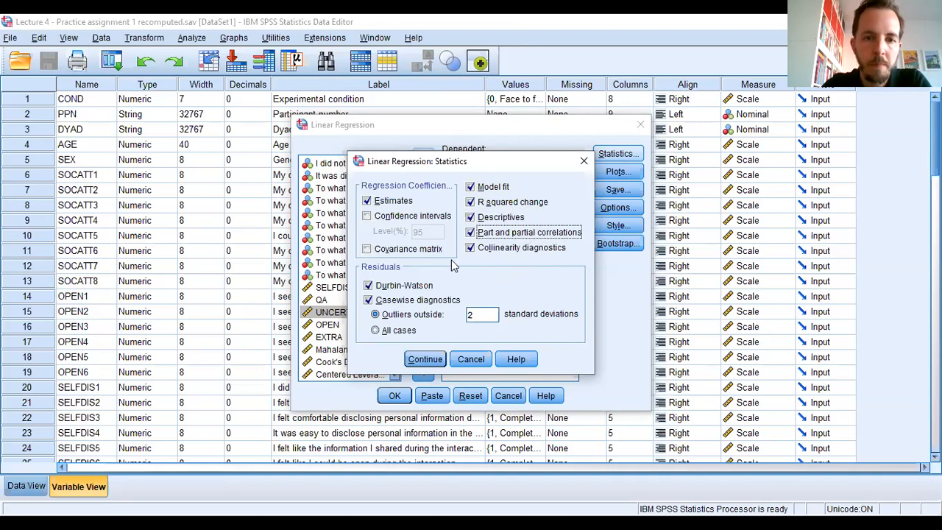
{"action": "left_click", "coordinate": [368, 216]}
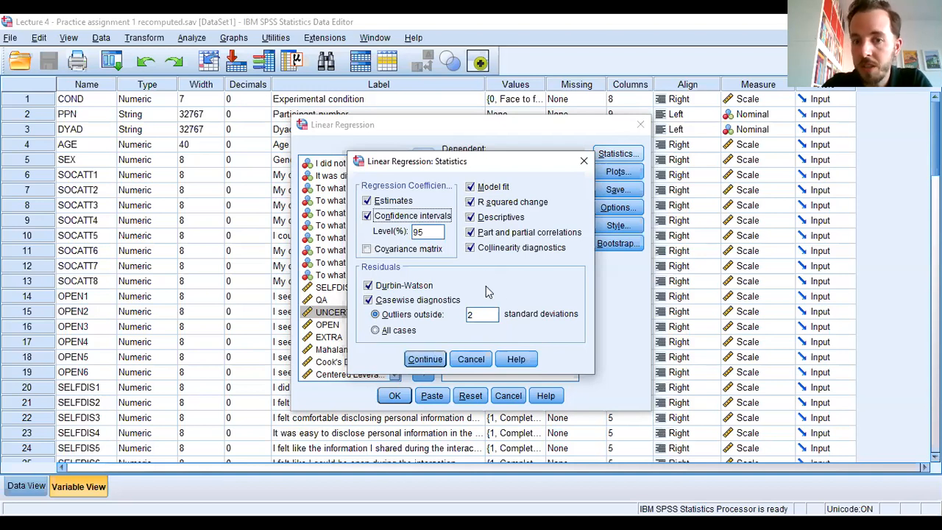
{"action": "left_click", "coordinate": [432, 360]}
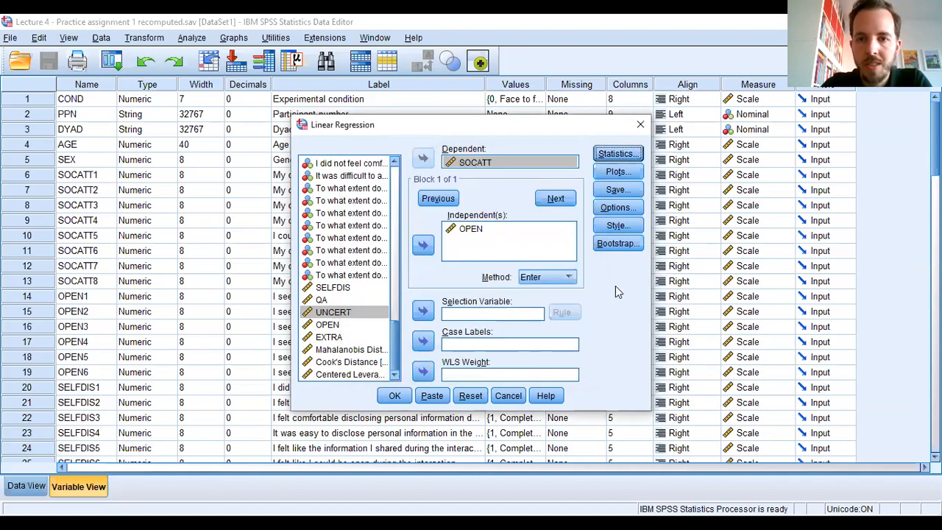
Request a histogram and a normal probability plot of the standardized residuals.
{"action": "left_click", "coordinate": [623, 176]}
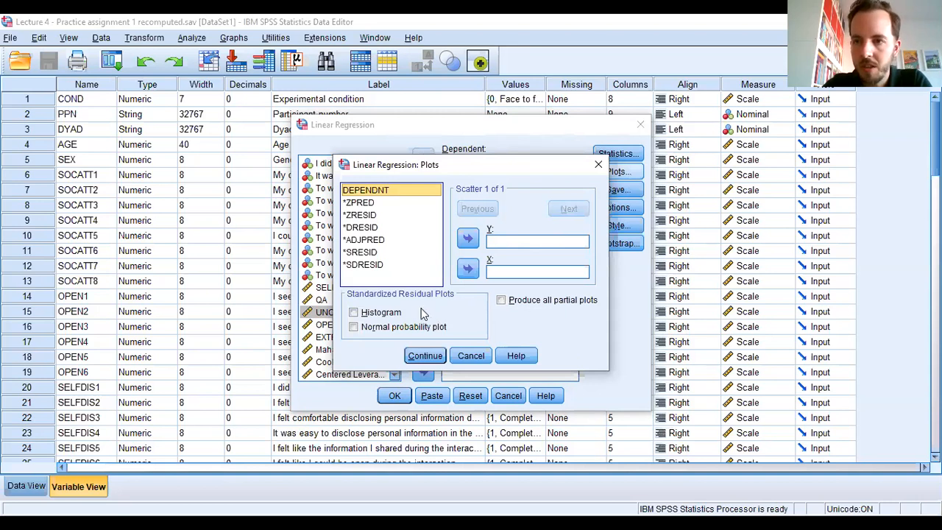
{"action": "left_click", "coordinate": [354, 312]}
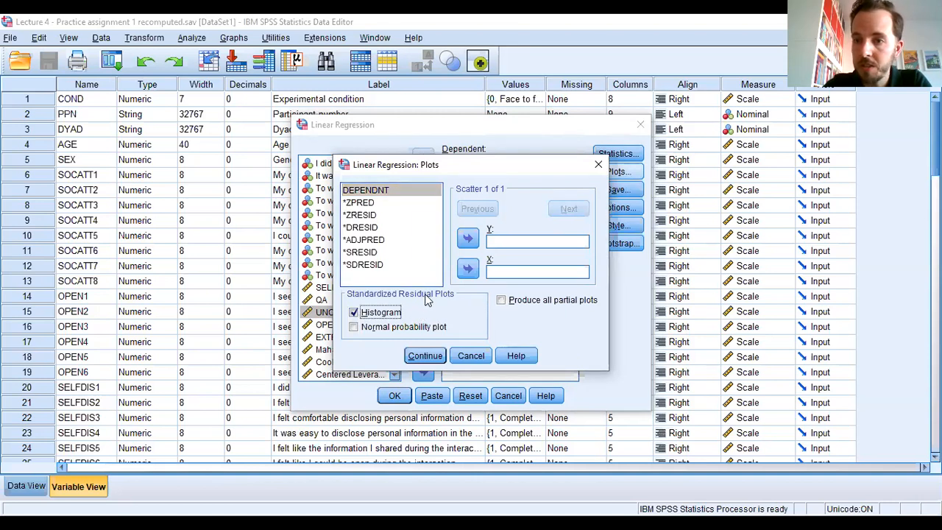
{"action": "left_click", "coordinate": [354, 329]}
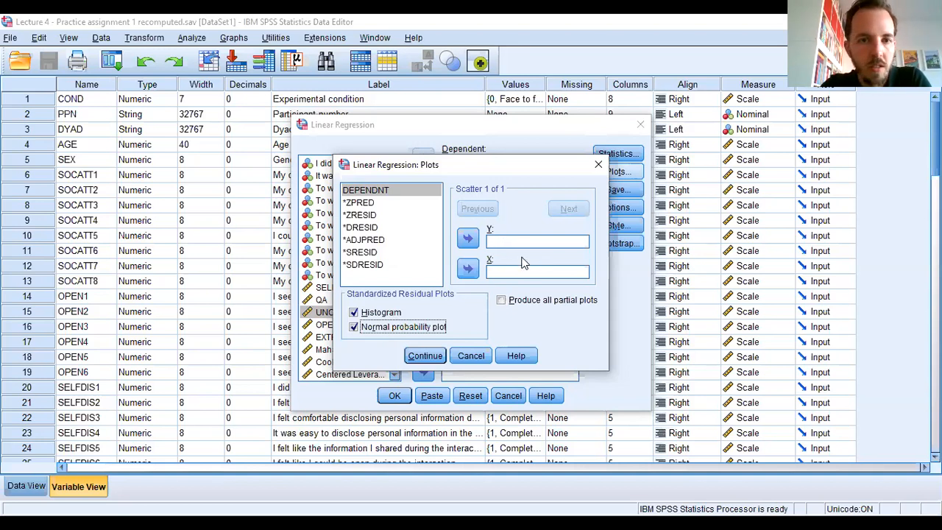
Define a residual scatterplot with *ZPRED on the Y axis and *ZRESID on the X axis.
{"action": "left_click", "coordinate": [360, 215]}
{"action": "left_click", "coordinate": [372, 215]}
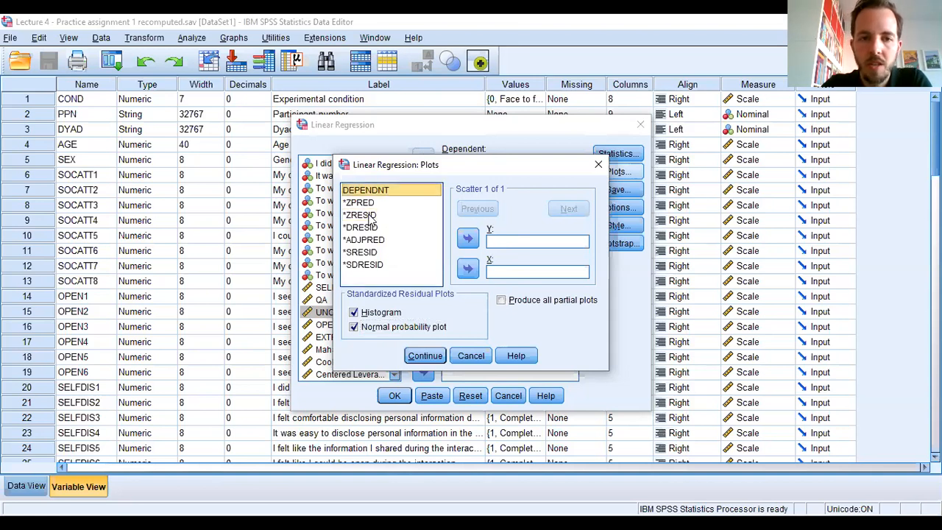
{"action": "left_click", "coordinate": [468, 268]}
{"action": "left_click", "coordinate": [366, 202]}
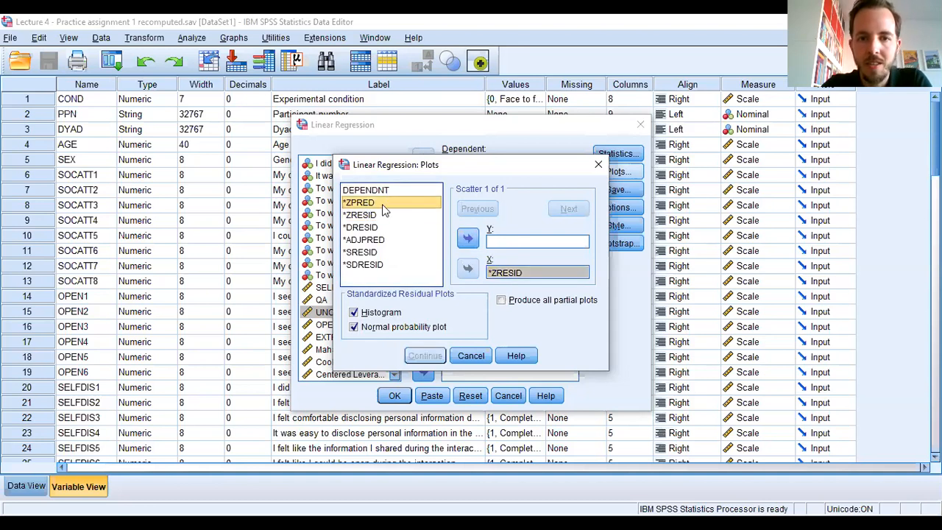
{"action": "left_click", "coordinate": [467, 238]}
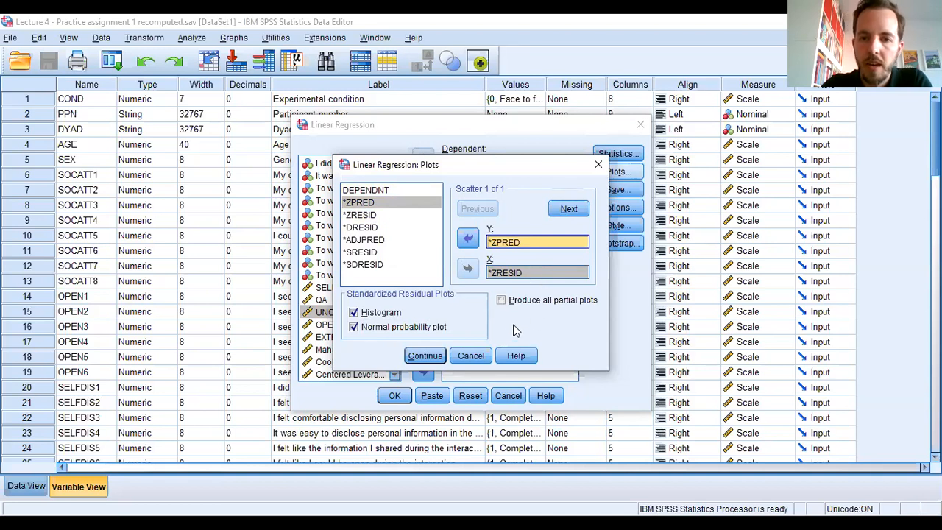
Request all partial plots and accept the regression plot settings.
{"action": "left_click", "coordinate": [501, 302]}
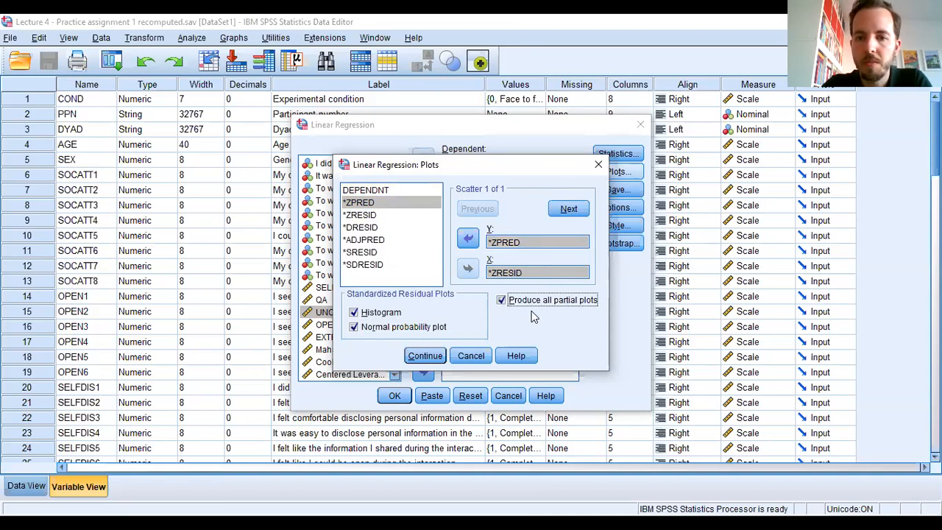
{"action": "left_click", "coordinate": [537, 240]}
{"action": "left_click", "coordinate": [534, 272]}
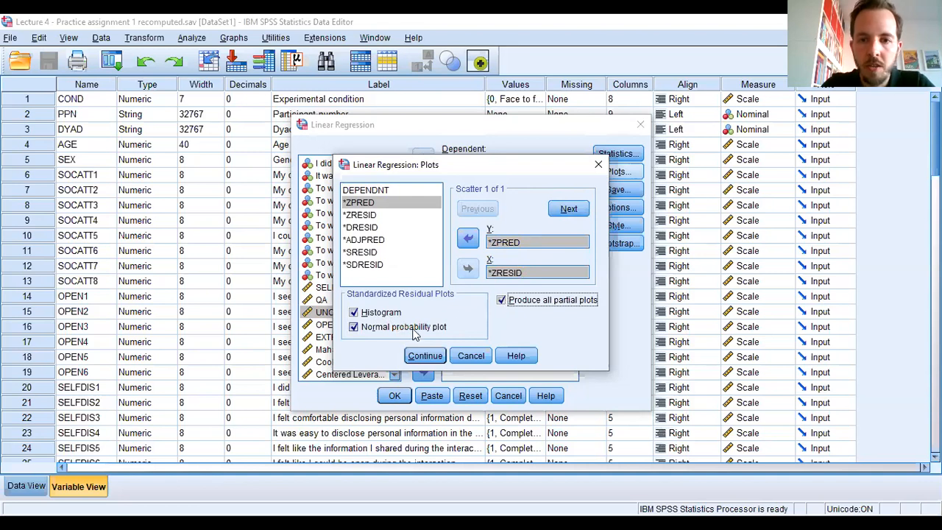
{"action": "left_click", "coordinate": [438, 356]}
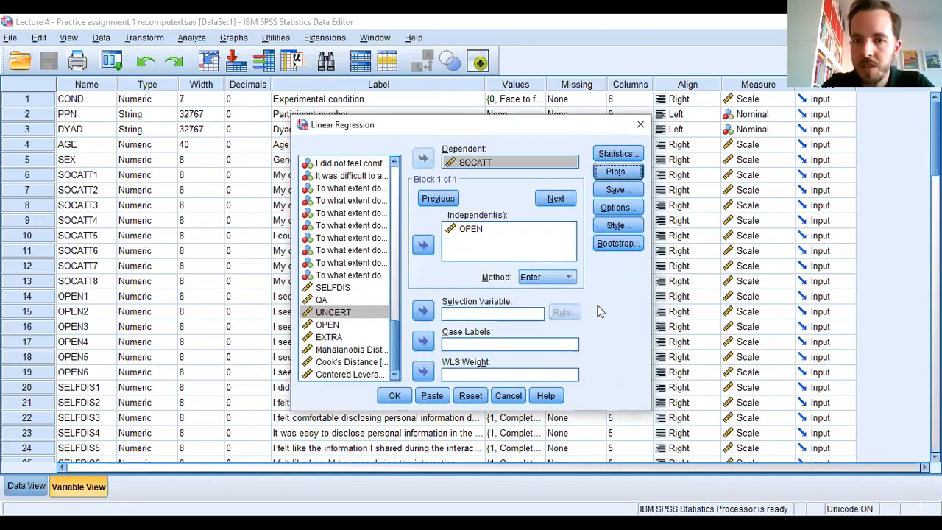
Save Mahalanobis, Cook's and leverage values as new variables and run the regression.
{"action": "left_click", "coordinate": [626, 197]}
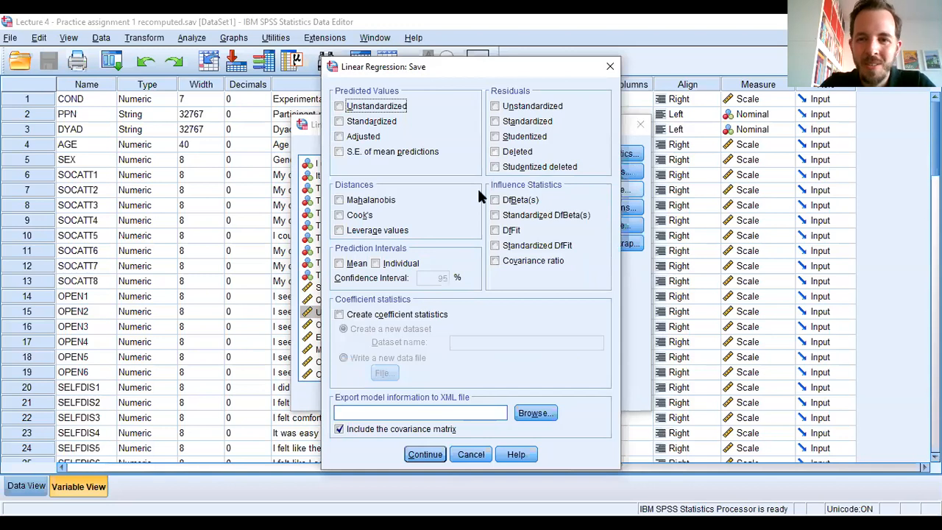
{"action": "left_click", "coordinate": [339, 200]}
{"action": "left_click", "coordinate": [339, 215]}
{"action": "left_click", "coordinate": [339, 230]}
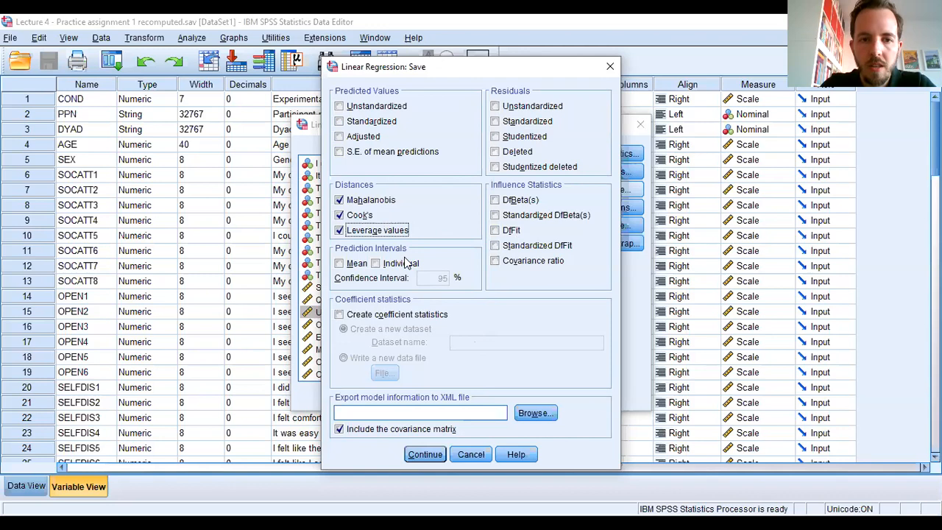
{"action": "left_click", "coordinate": [432, 455]}
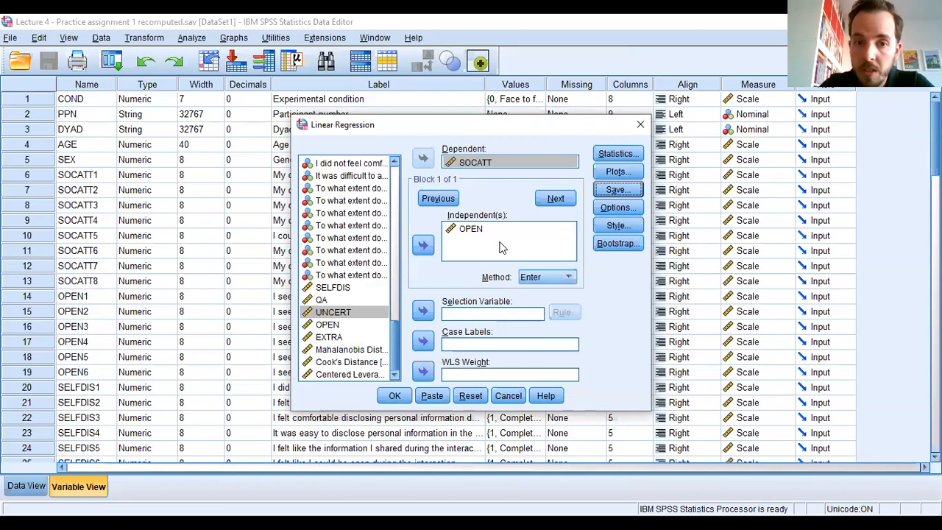
{"action": "left_click", "coordinate": [524, 230]}
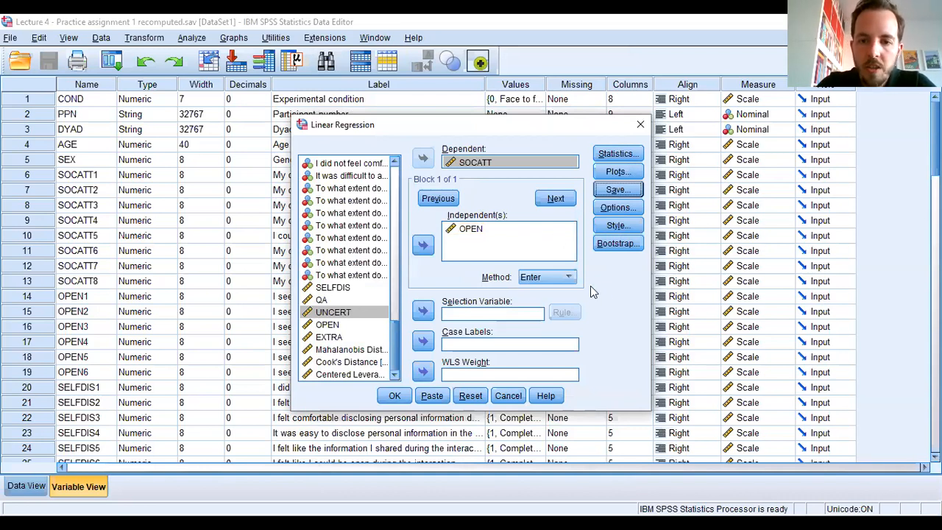
{"action": "left_click", "coordinate": [398, 397]}
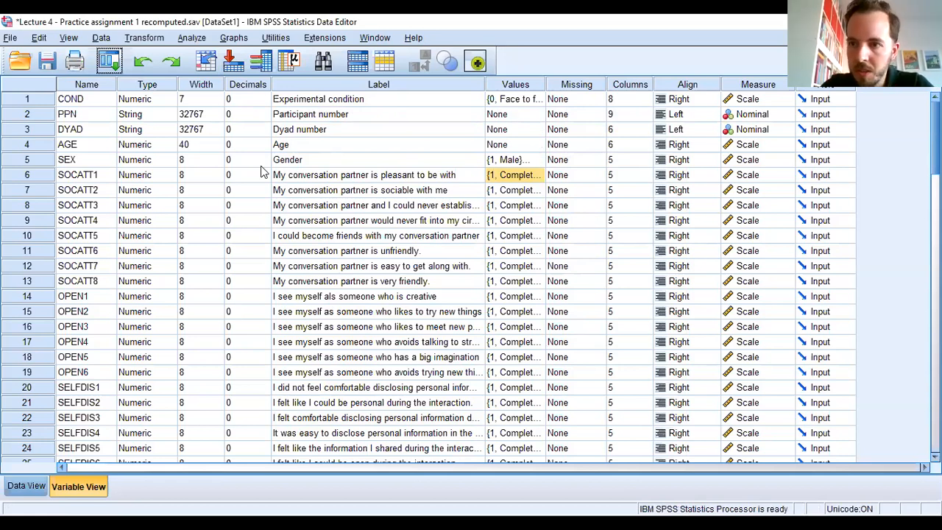
Set up case summaries for the first listed Mahalanobis Distance, Cook's Distance and Centered Leverage Value variables.
{"action": "left_click", "coordinate": [146, 38]}
{"action": "mouse_move", "coordinate": [188, 40]}
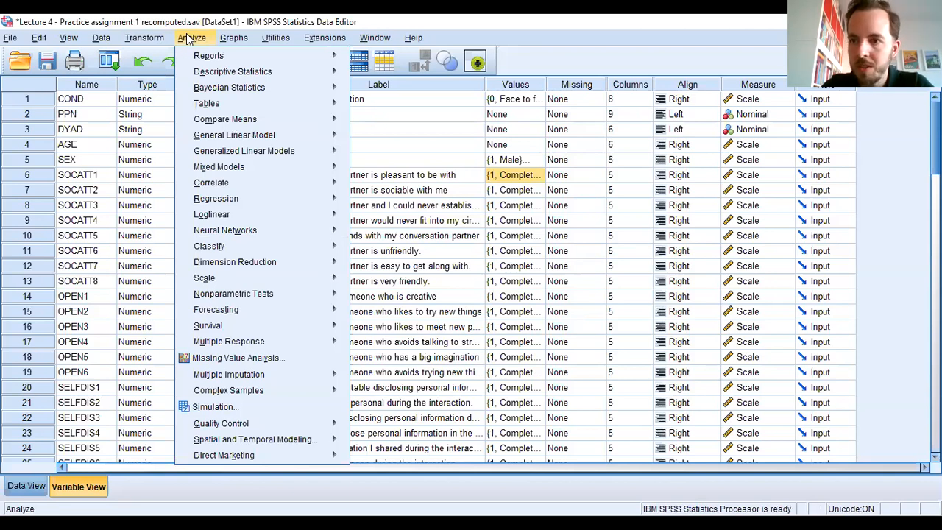
{"action": "mouse_move", "coordinate": [200, 61]}
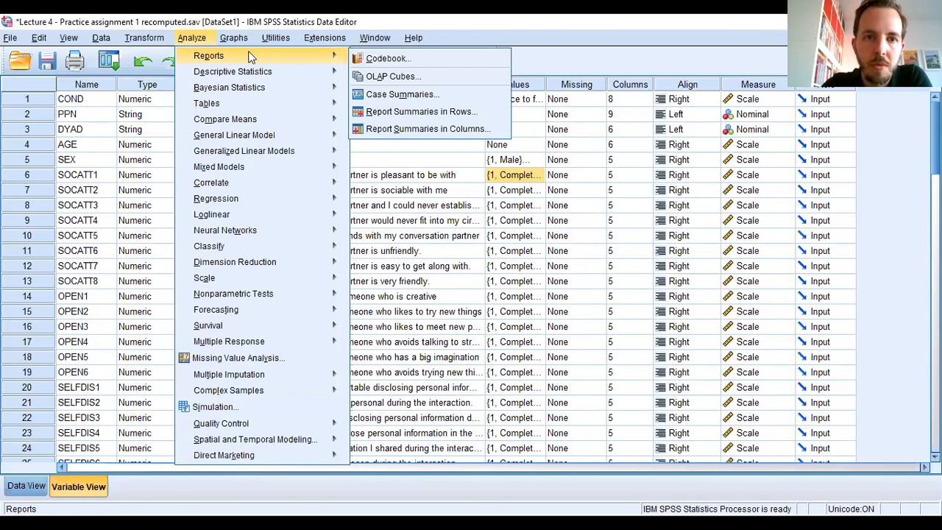
{"action": "left_click", "coordinate": [413, 101]}
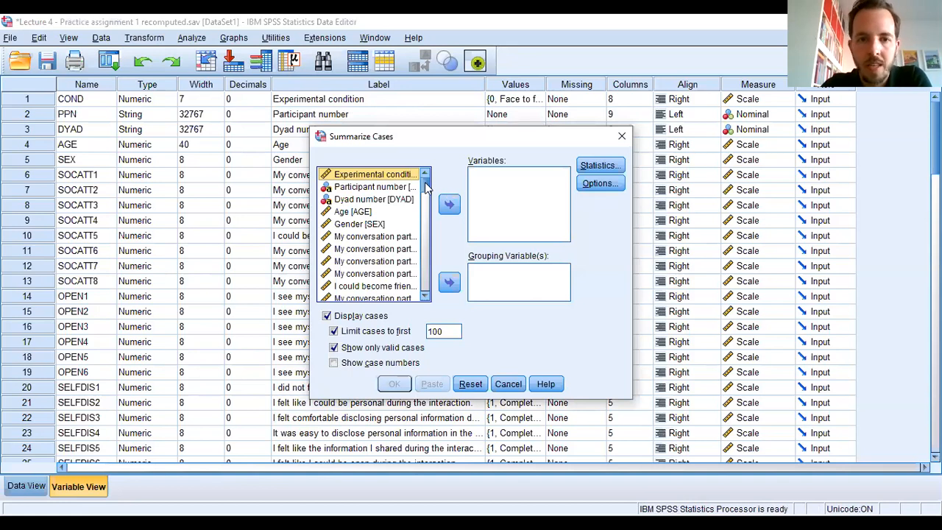
{"action": "left_click_drag", "start_coordinate": [429, 237], "coordinate": [432, 305]}
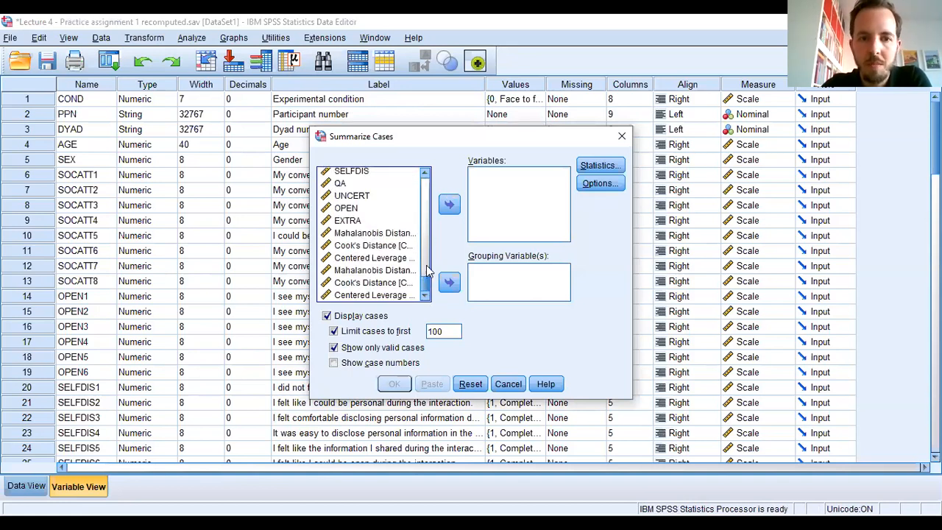
{"action": "left_click", "coordinate": [380, 233]}
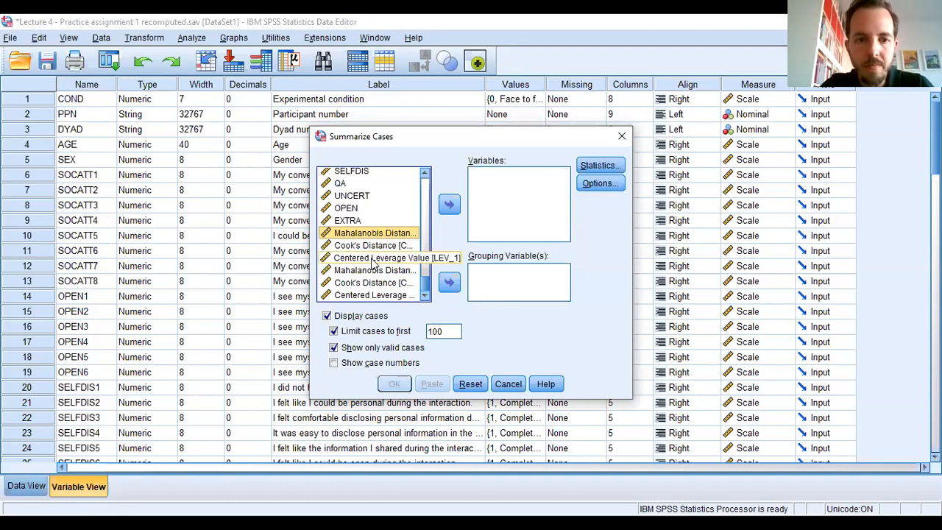
{"action": "left_click", "coordinate": [371, 260], "text": "shift"}
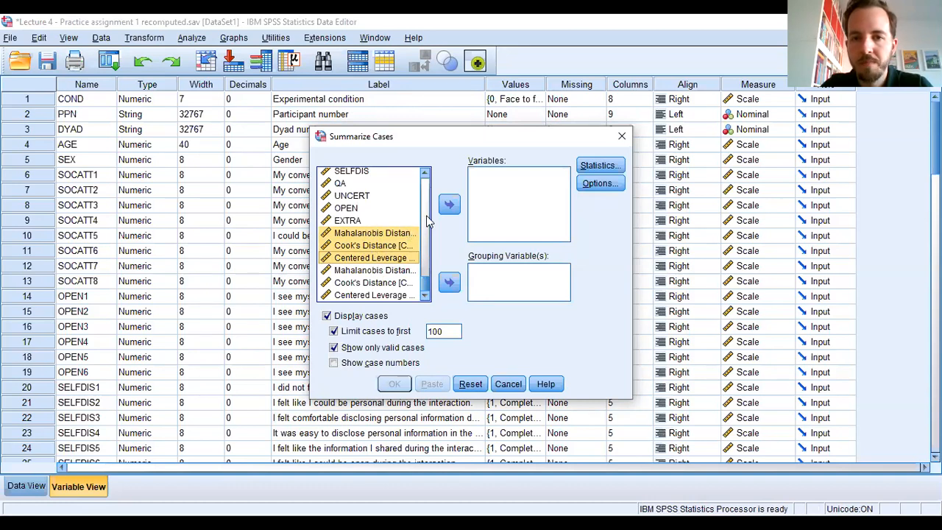
{"action": "left_click", "coordinate": [448, 206]}
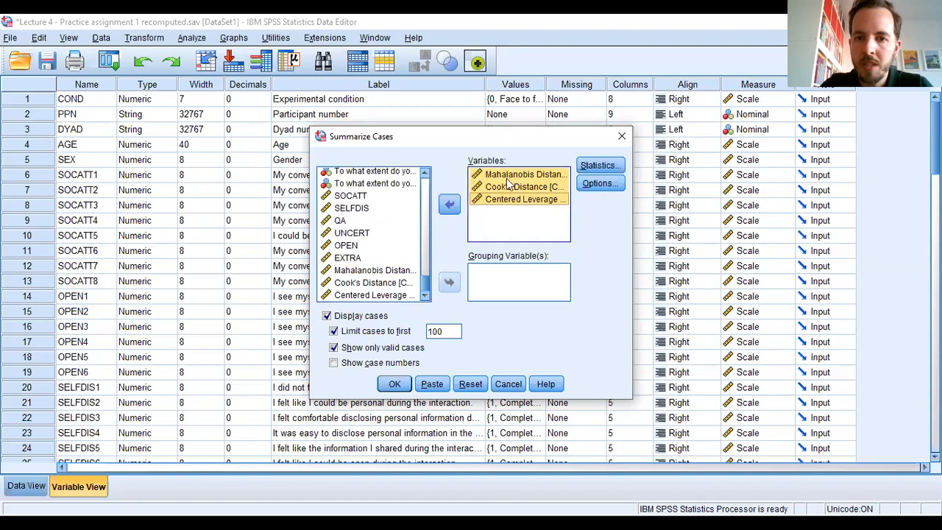
Show case numbers, limit the summary to the first 200 cases, and run the case summaries.
{"action": "left_click", "coordinate": [335, 364]}
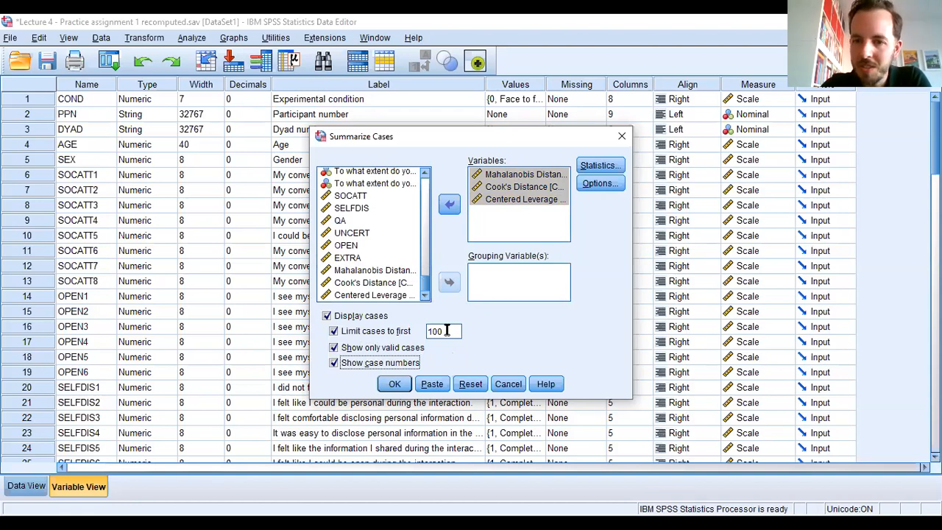
{"action": "left_click_drag", "start_coordinate": [445, 330], "coordinate": [419, 332]}
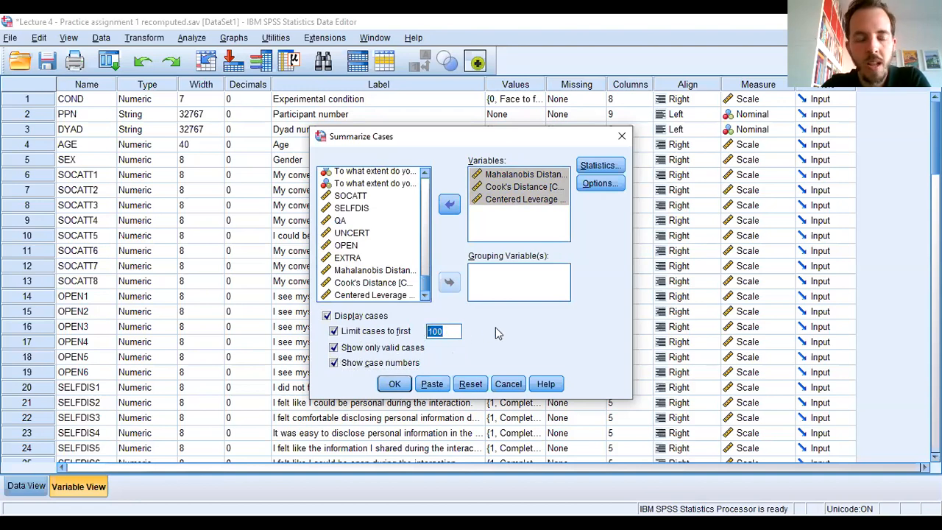
{"action": "type", "text": "200"}
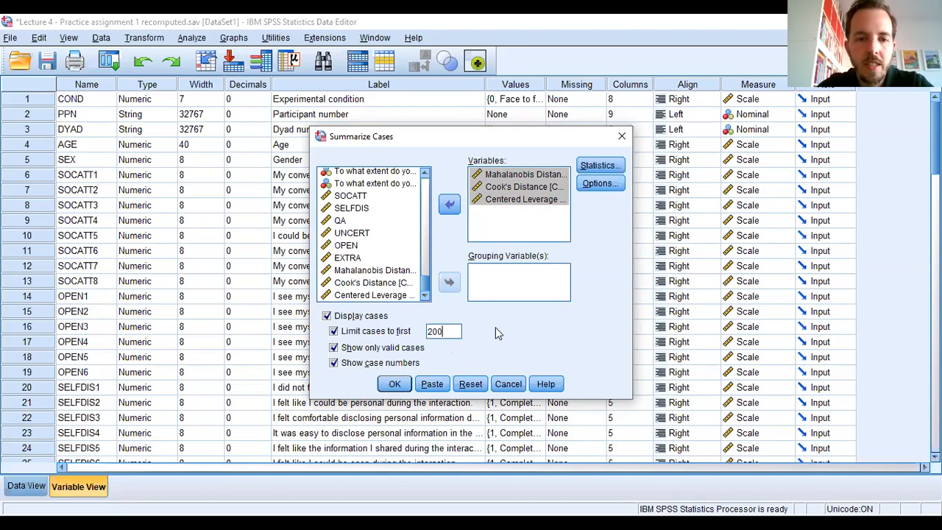
{"action": "double_click", "coordinate": [451, 331]}
{"action": "left_click", "coordinate": [446, 332]}
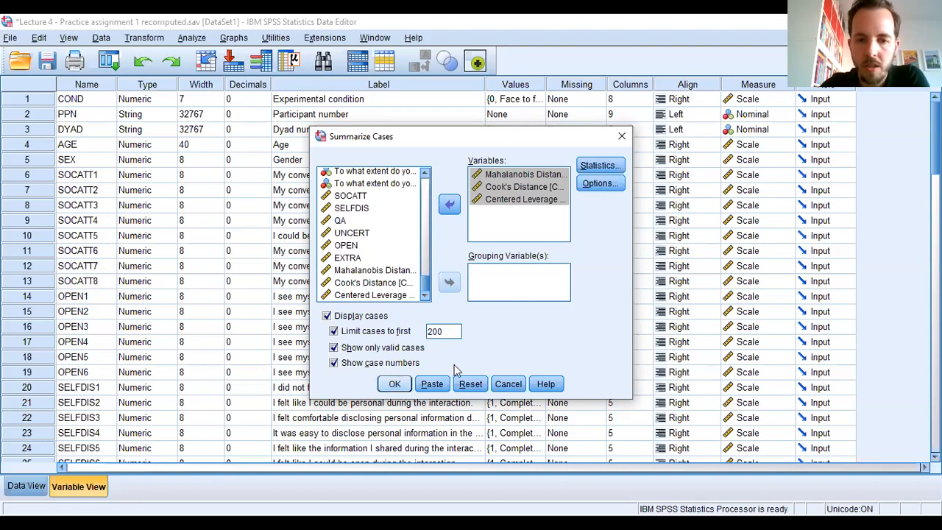
{"action": "key", "text": "Return"}
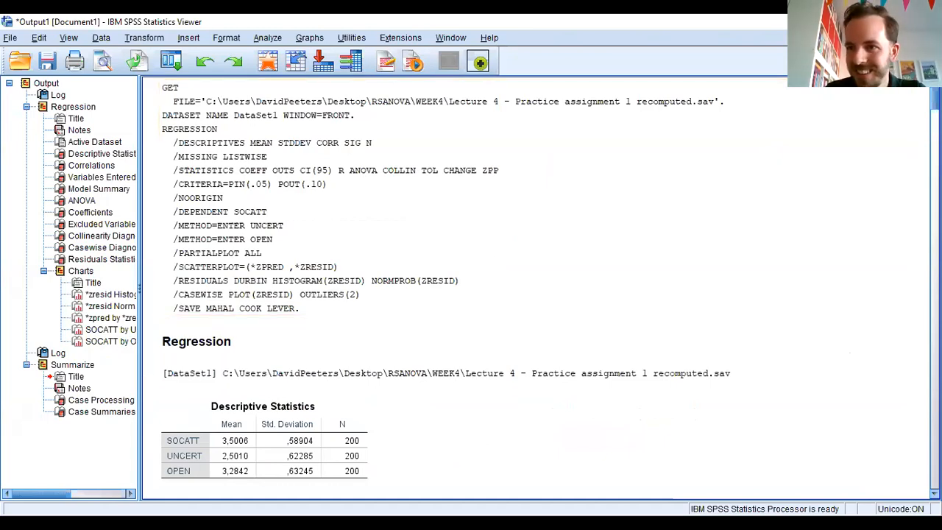
Examine the Descriptive Statistics and Correlations tables for SOCATT, UNCERT and OPEN in the regression output.
{"action": "scroll", "coordinate": [471, 287], "scroll_direction": "down", "scroll_amount": 3}
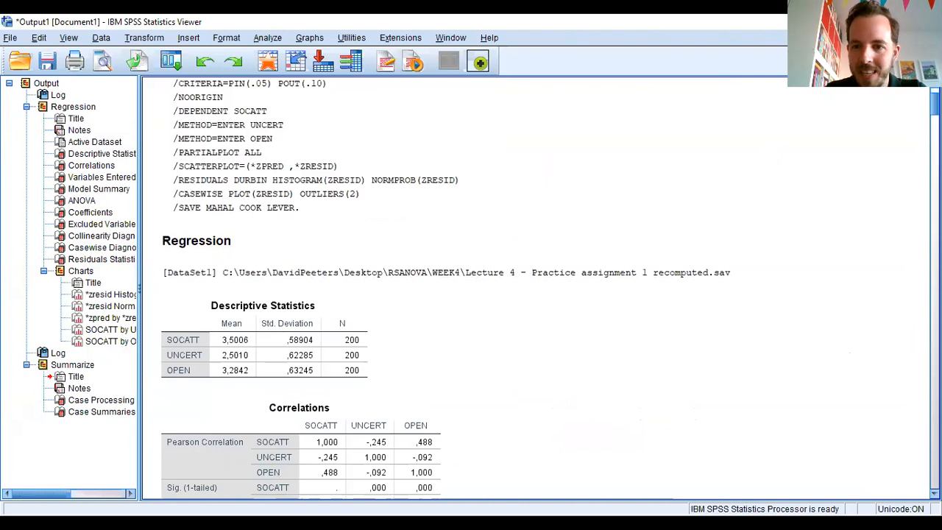
{"action": "scroll", "coordinate": [471, 287], "scroll_direction": "down", "scroll_amount": 2}
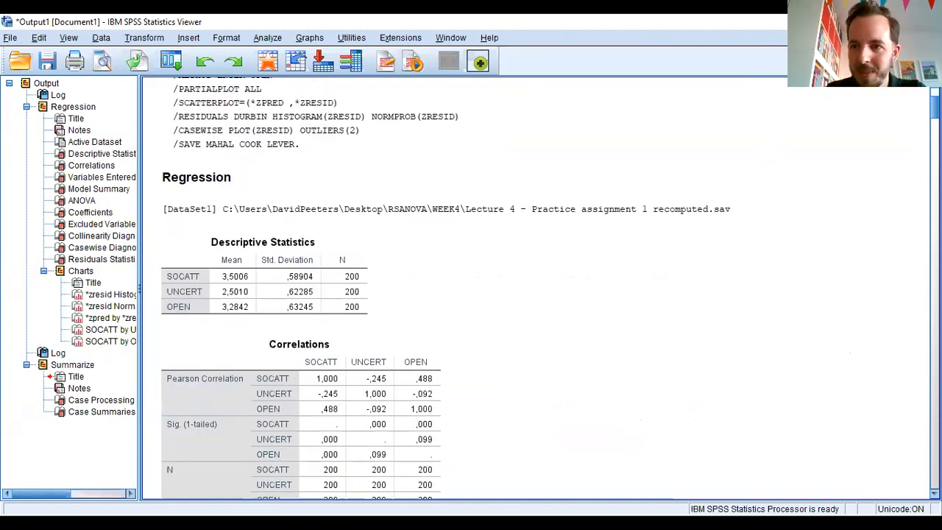
{"action": "scroll", "coordinate": [471, 287], "scroll_direction": "down", "scroll_amount": 2}
{"action": "scroll", "coordinate": [471, 287], "scroll_direction": "up", "scroll_amount": 1}
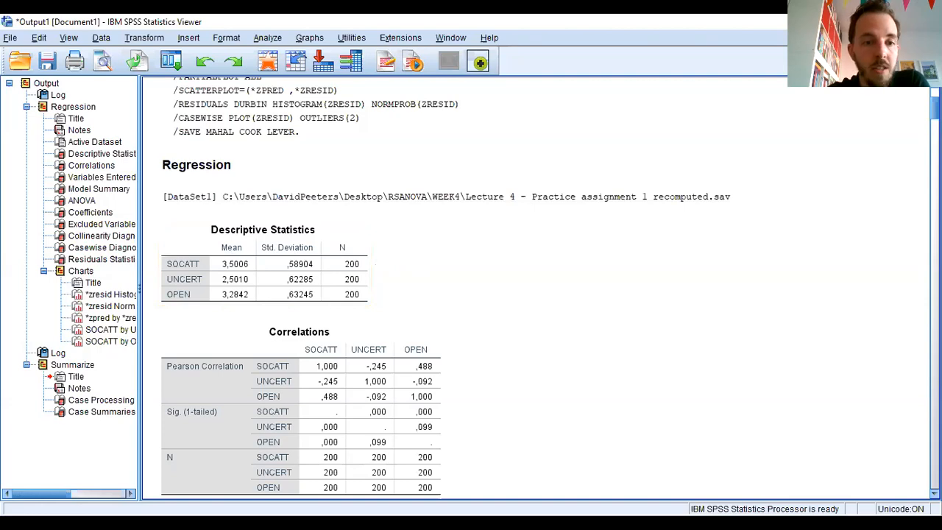
Examine the correlation coefficients and one-tailed significance values between SOCATT, UNCERT and OPEN in the Correlations table.
{"action": "scroll", "coordinate": [713, 429], "scroll_direction": "down", "scroll_amount": 4}
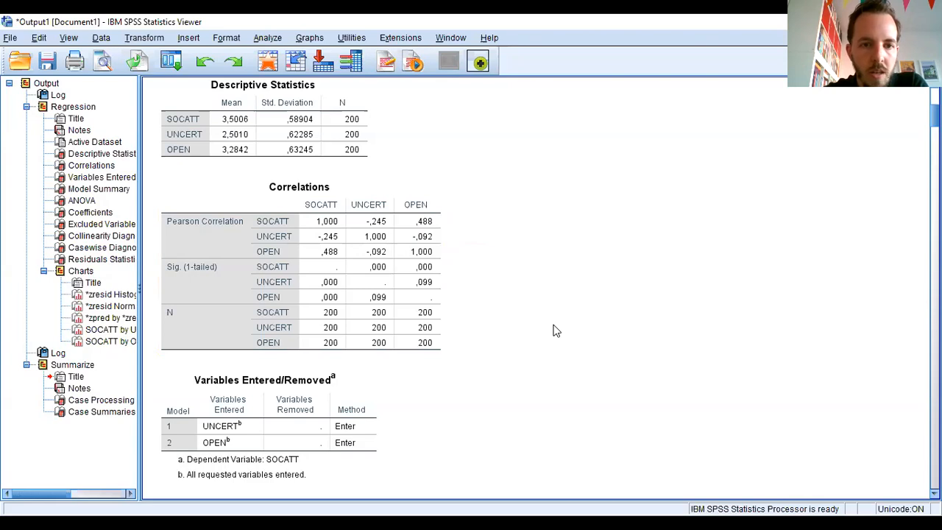
{"action": "left_click", "coordinate": [397, 305]}
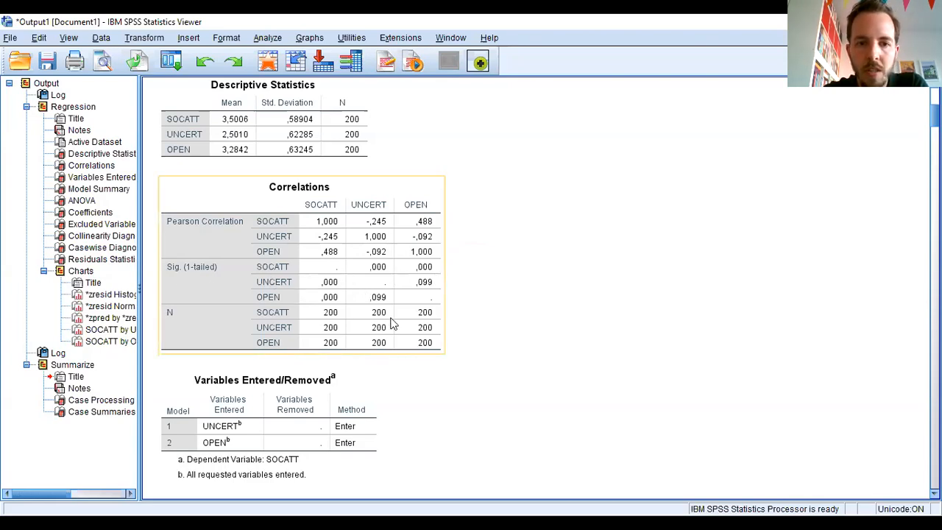
{"action": "left_click", "coordinate": [453, 275]}
{"action": "left_click", "coordinate": [431, 287]}
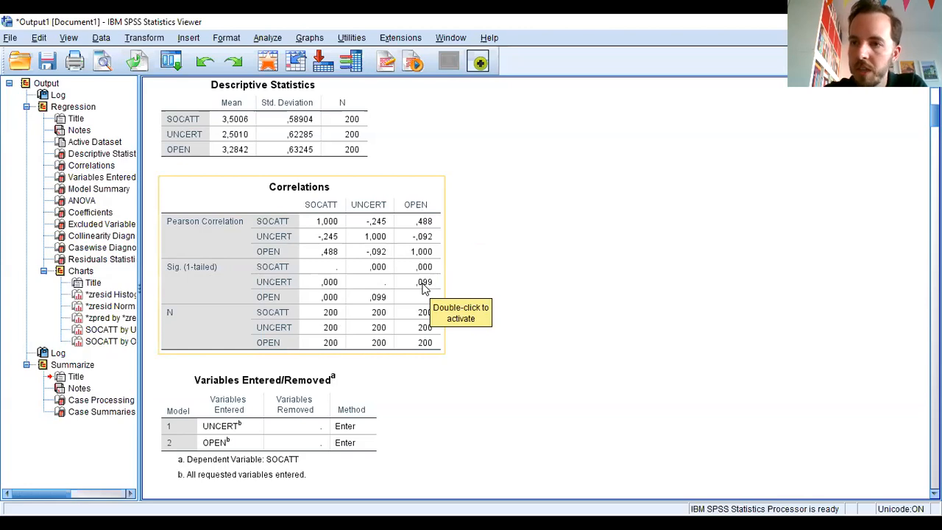
{"action": "left_click", "coordinate": [525, 279]}
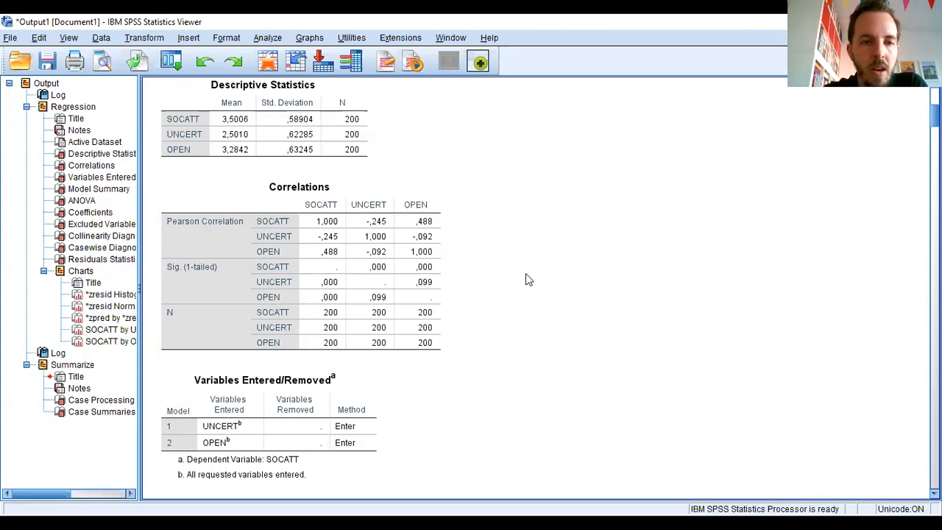
{"action": "left_click", "coordinate": [293, 284]}
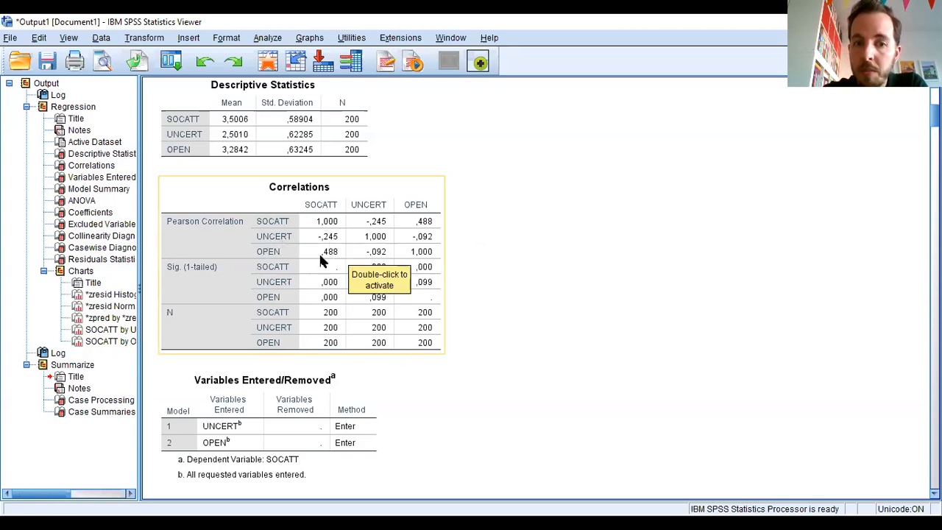
{"action": "left_click", "coordinate": [513, 245]}
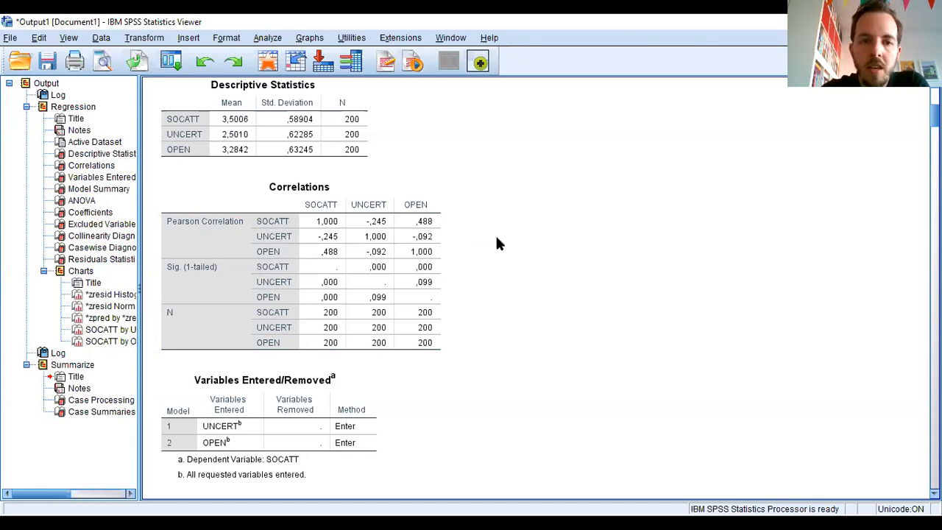
{"action": "left_click", "coordinate": [395, 200]}
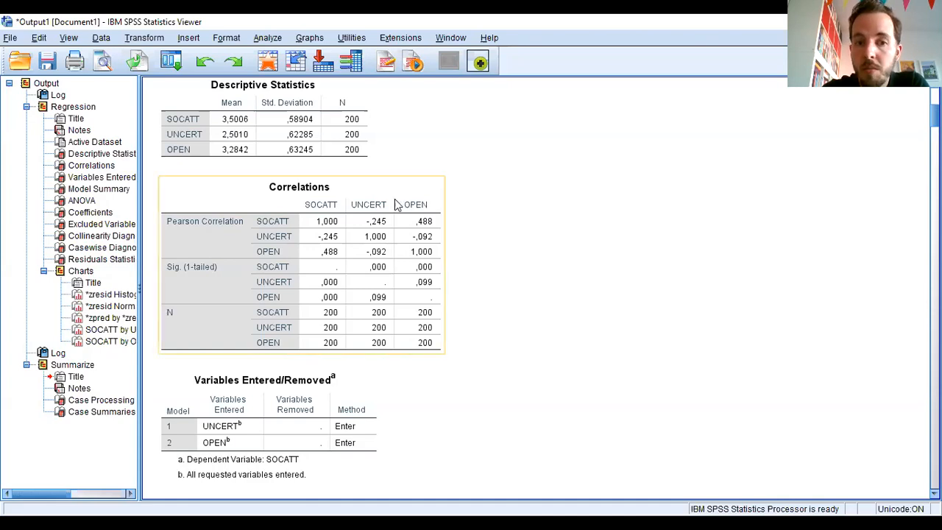
{"action": "left_click", "coordinate": [488, 301]}
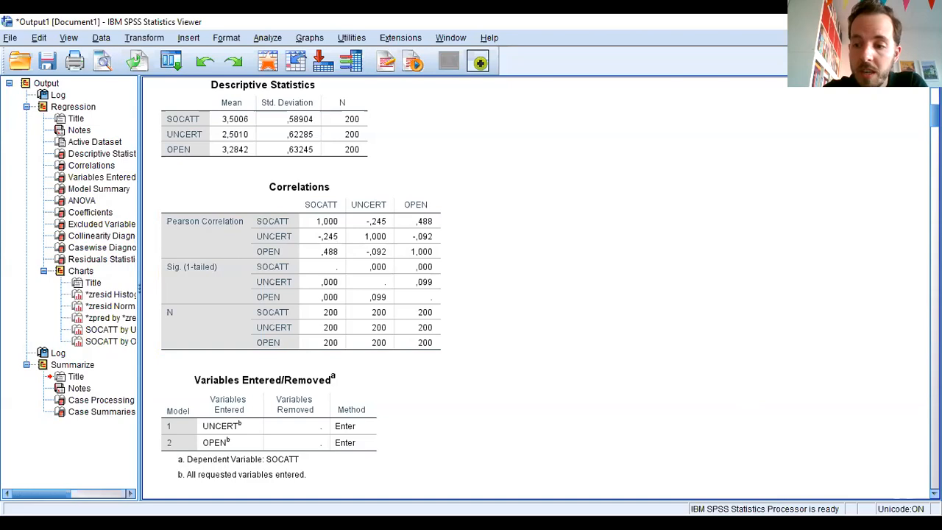
Review the Variables Entered/Removed, Model Summary and ANOVA tables for both regression models.
{"action": "scroll", "coordinate": [360, 293], "scroll_direction": "down", "scroll_amount": 5}
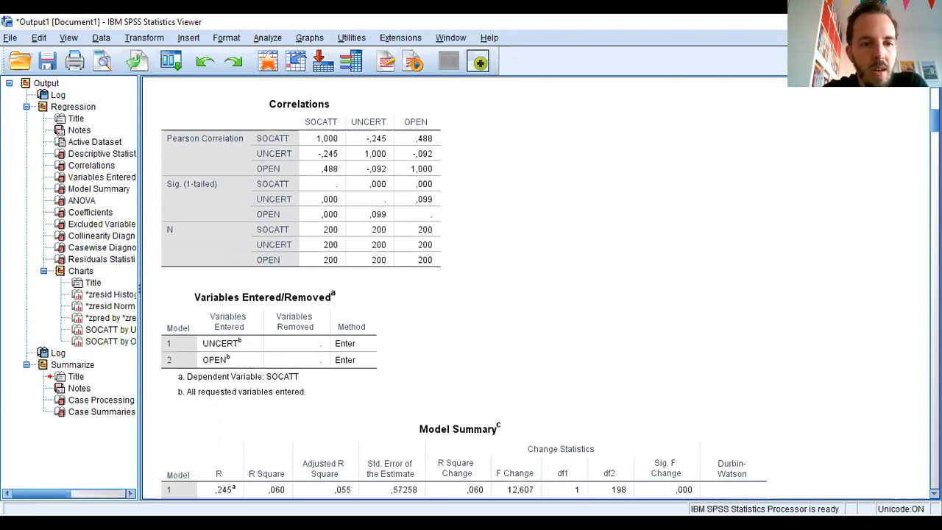
{"action": "left_click", "coordinate": [361, 292]}
{"action": "left_click", "coordinate": [639, 320]}
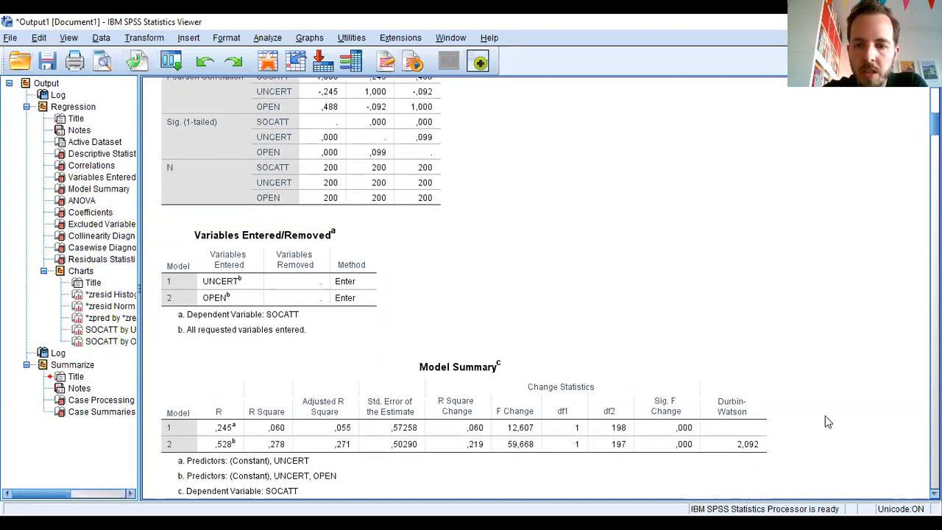
{"action": "scroll", "coordinate": [571, 343], "scroll_direction": "down", "scroll_amount": 5}
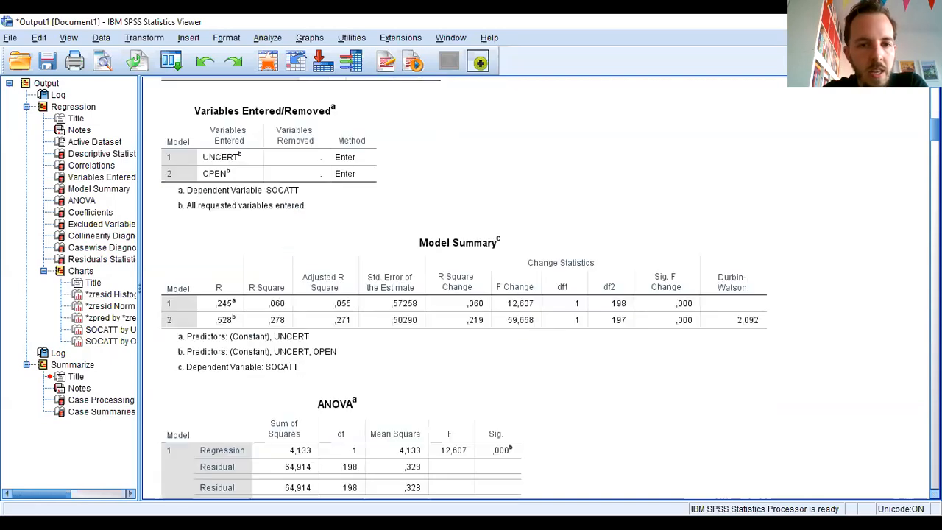
{"action": "left_click", "coordinate": [470, 219]}
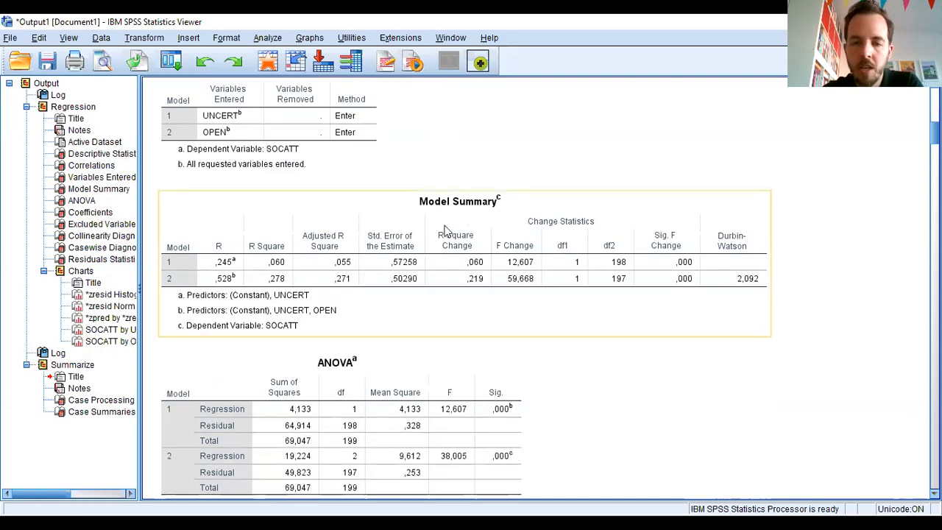
{"action": "left_click", "coordinate": [737, 363]}
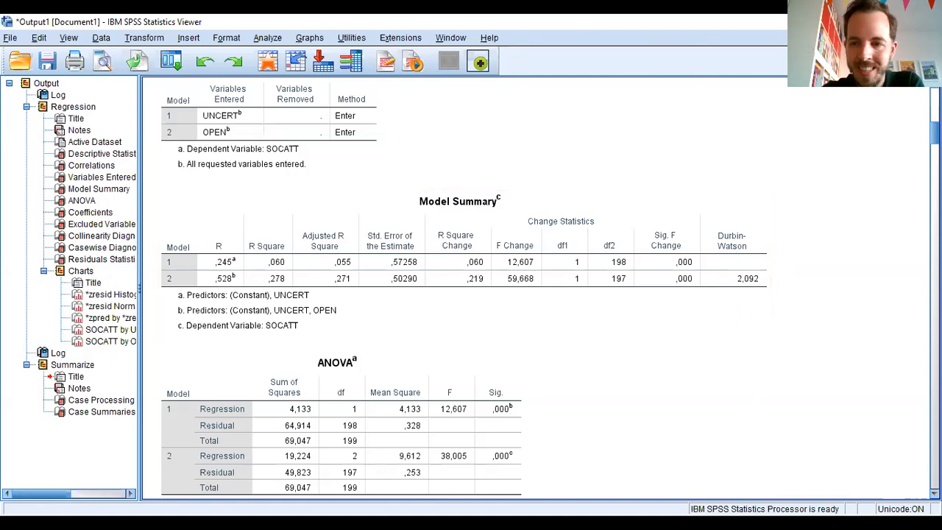
{"action": "scroll", "coordinate": [541, 287], "scroll_direction": "down", "scroll_amount": 4}
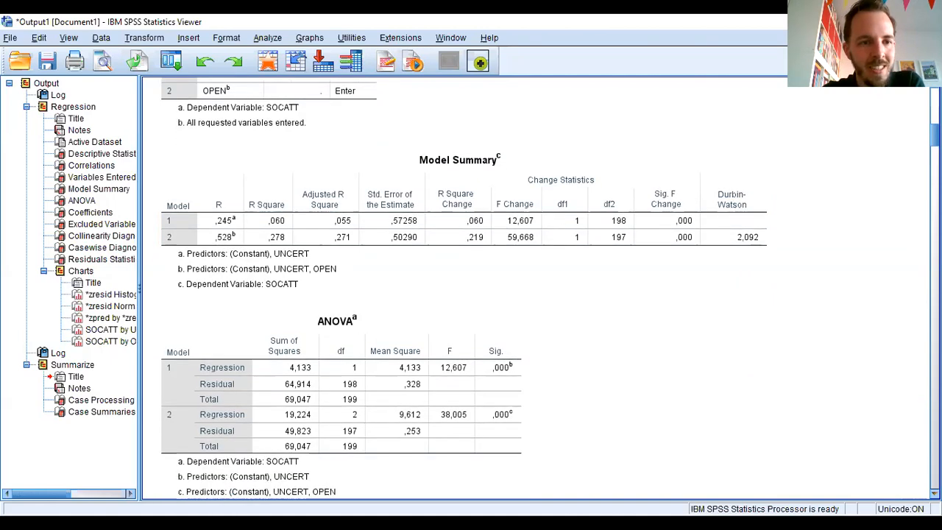
{"action": "scroll", "coordinate": [606, 337], "scroll_direction": "down", "scroll_amount": 4}
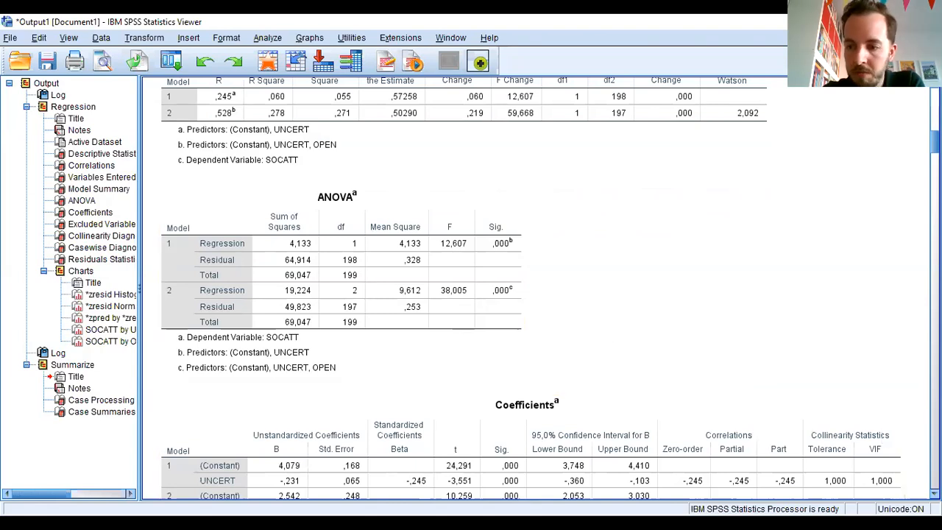
Review the Coefficients, Excluded Variables and Collinearity Diagnostics tables for the UNCERT and OPEN predictors.
{"action": "scroll", "coordinate": [530, 288], "scroll_direction": "down", "scroll_amount": 9}
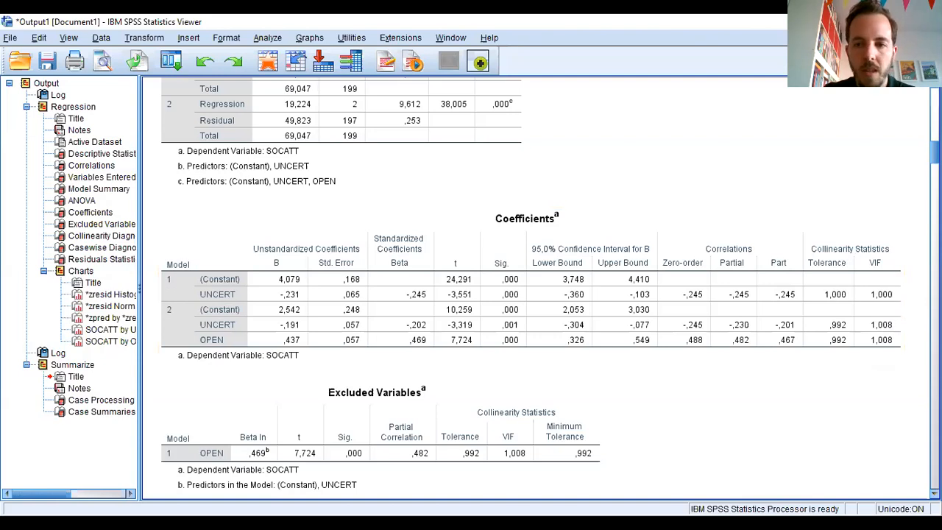
{"action": "scroll", "coordinate": [550, 289], "scroll_direction": "down", "scroll_amount": 1}
{"action": "scroll", "coordinate": [531, 288], "scroll_direction": "down", "scroll_amount": 6}
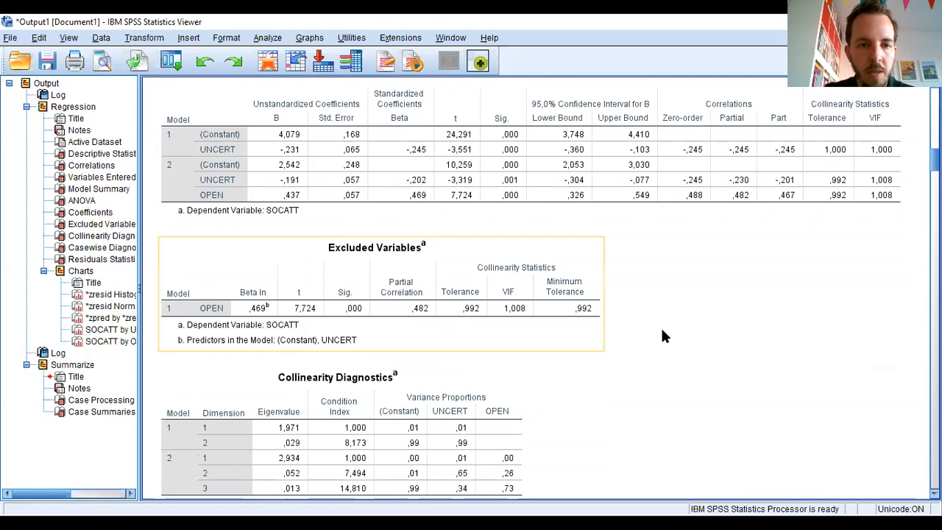
{"action": "scroll", "coordinate": [585, 322], "scroll_direction": "down", "scroll_amount": 7}
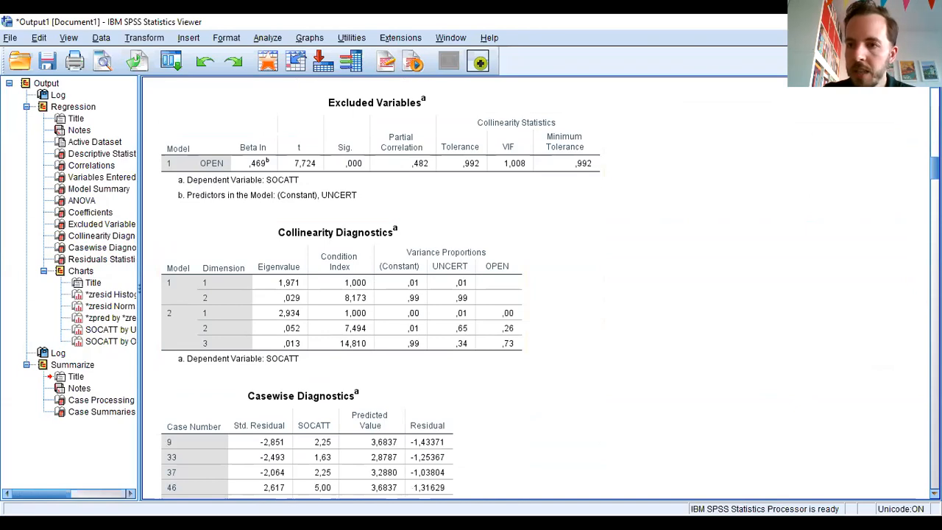
Check the Casewise Diagnostics table for outlying standardized residuals and review the Residuals Statistics table.
{"action": "scroll", "coordinate": [381, 287], "scroll_direction": "down", "scroll_amount": 10}
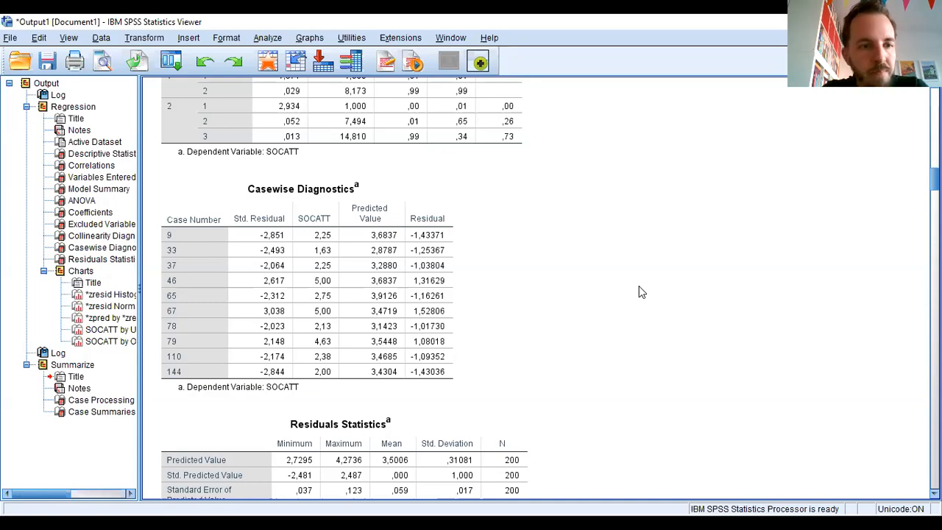
{"action": "left_click", "coordinate": [430, 269]}
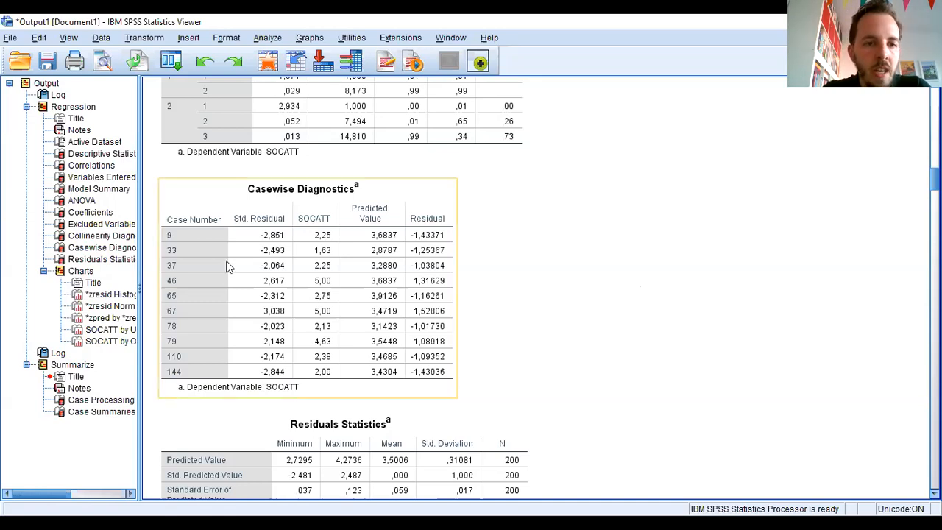
{"action": "left_click", "coordinate": [669, 343]}
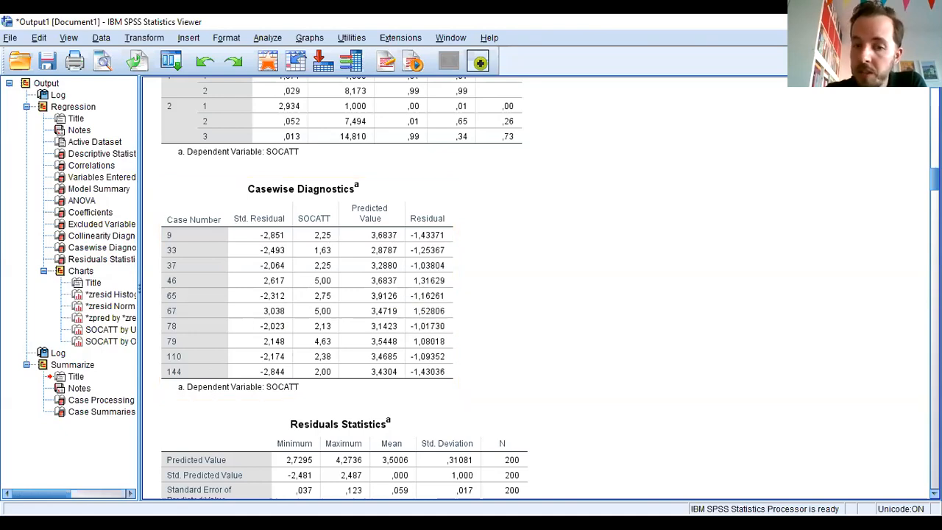
{"action": "scroll", "coordinate": [538, 287], "scroll_direction": "down", "scroll_amount": 6}
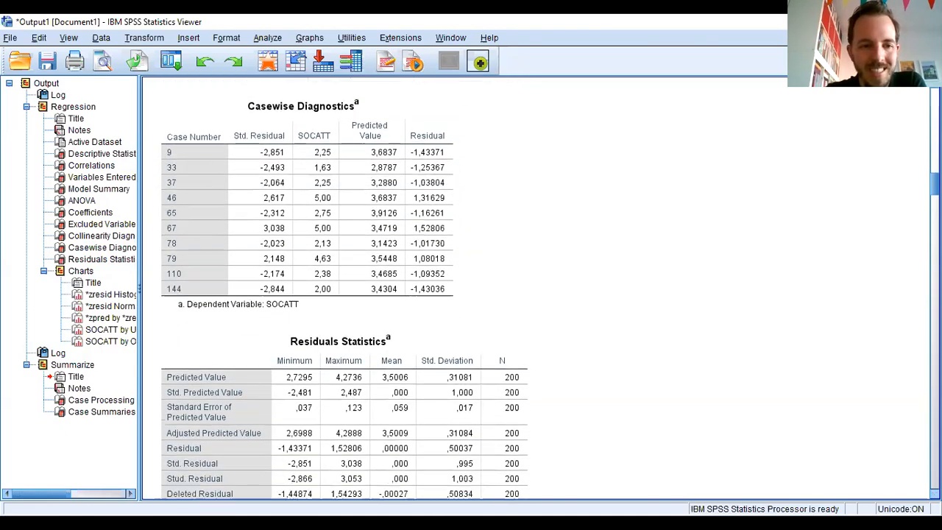
{"action": "scroll", "coordinate": [350, 289], "scroll_direction": "down", "scroll_amount": 3}
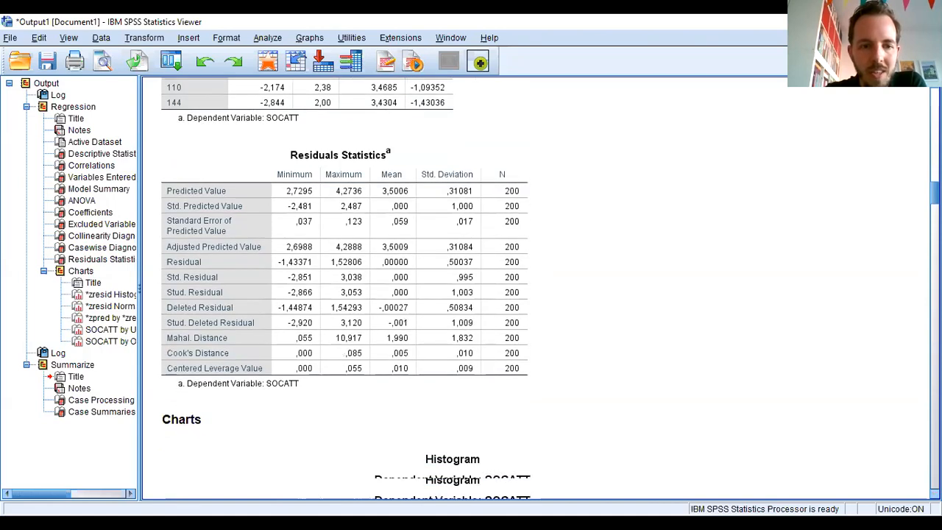
Inspect the histogram of regression standardized residuals for SOCATT against the normal curve.
{"action": "scroll", "coordinate": [537, 287], "scroll_direction": "down", "scroll_amount": 3}
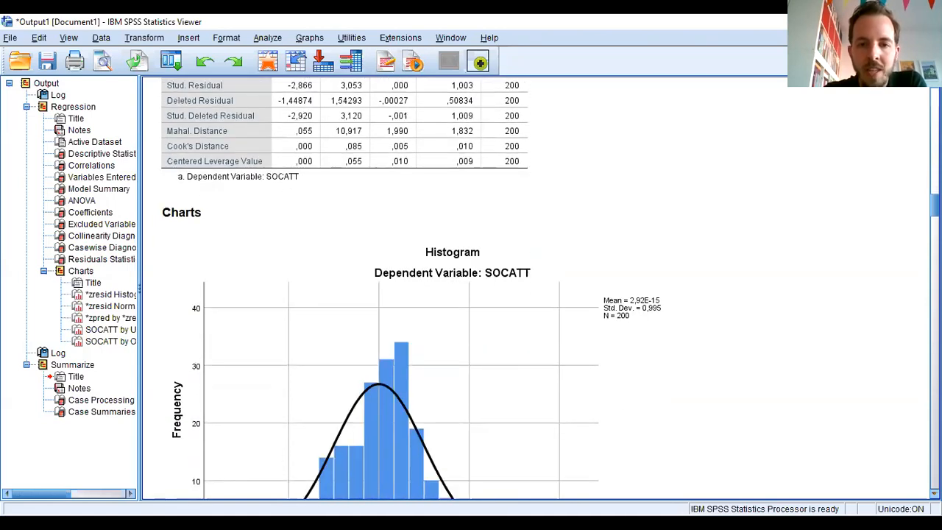
{"action": "scroll", "coordinate": [538, 287], "scroll_direction": "down", "scroll_amount": 1}
{"action": "scroll", "coordinate": [537, 287], "scroll_direction": "down", "scroll_amount": 3}
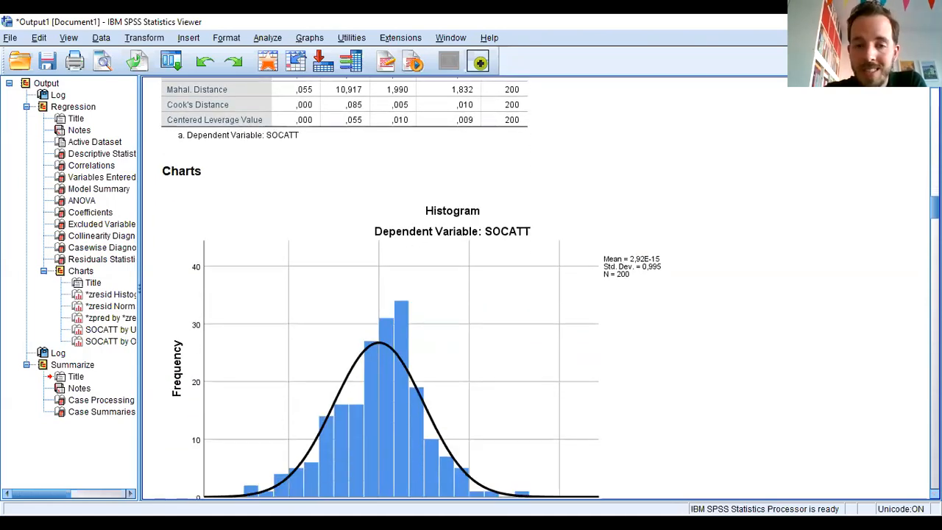
{"action": "left_click", "coordinate": [743, 358]}
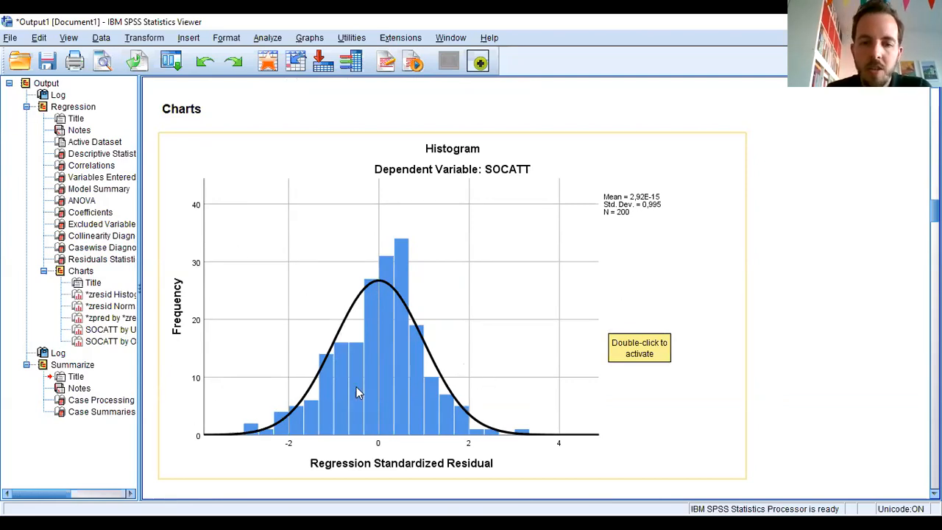
{"action": "left_click", "coordinate": [817, 312]}
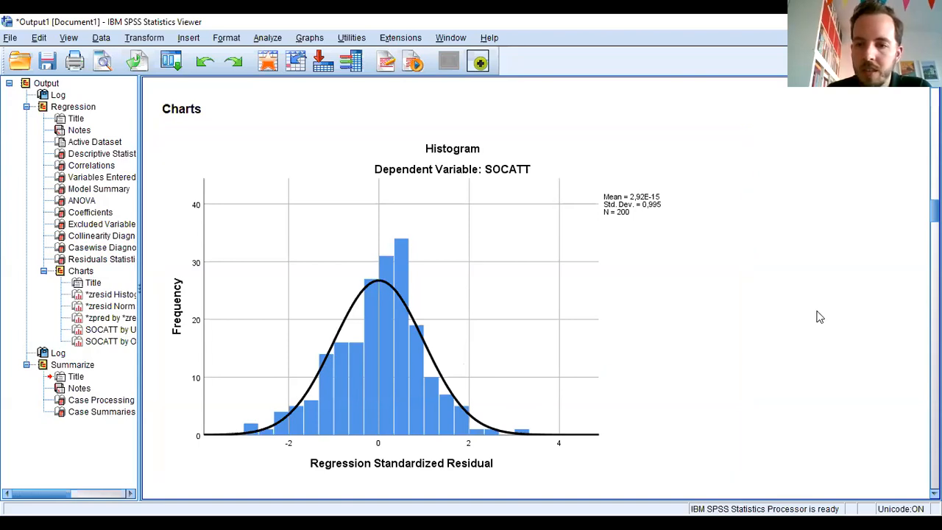
{"action": "left_click", "coordinate": [175, 428]}
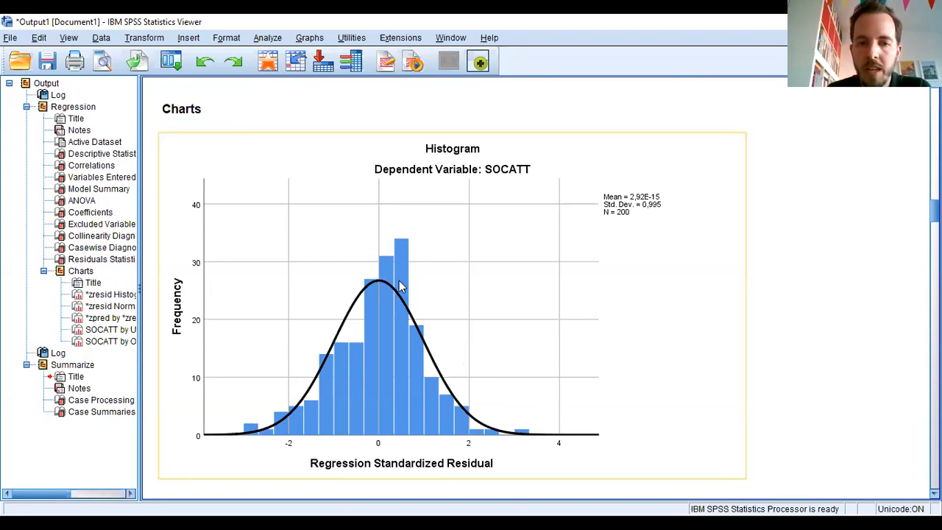
{"action": "left_click", "coordinate": [787, 349]}
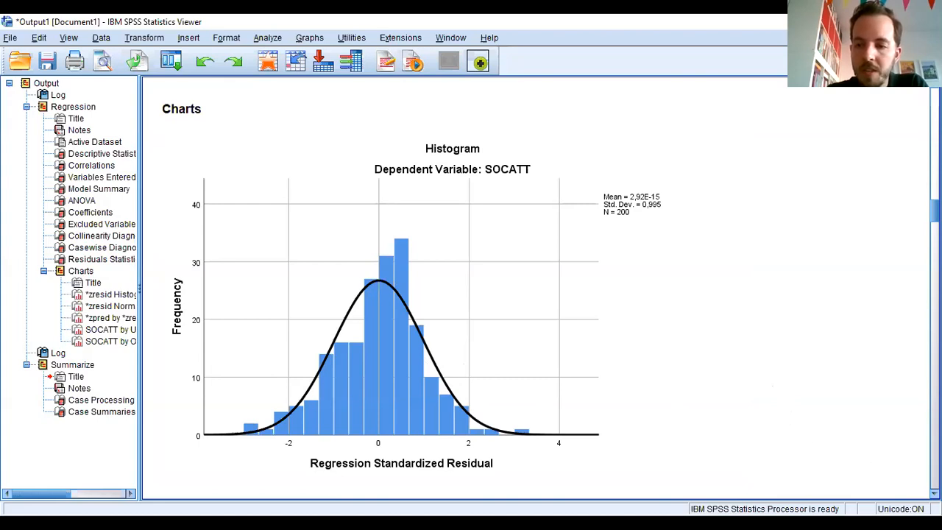
Inspect the Normal P-P Plot of the regression standardized residuals for deviations from the diagonal.
{"action": "scroll", "coordinate": [550, 290], "scroll_direction": "down", "scroll_amount": 5}
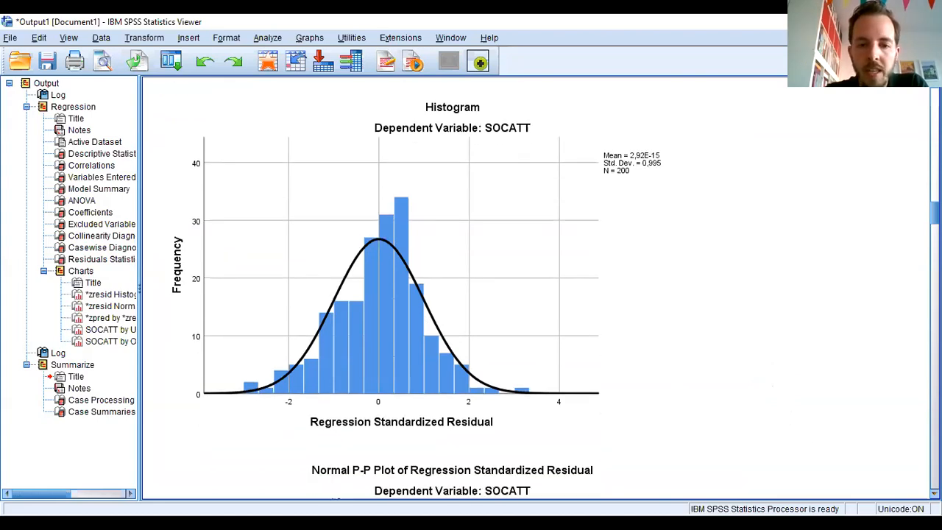
{"action": "scroll", "coordinate": [541, 287], "scroll_direction": "down", "scroll_amount": 3}
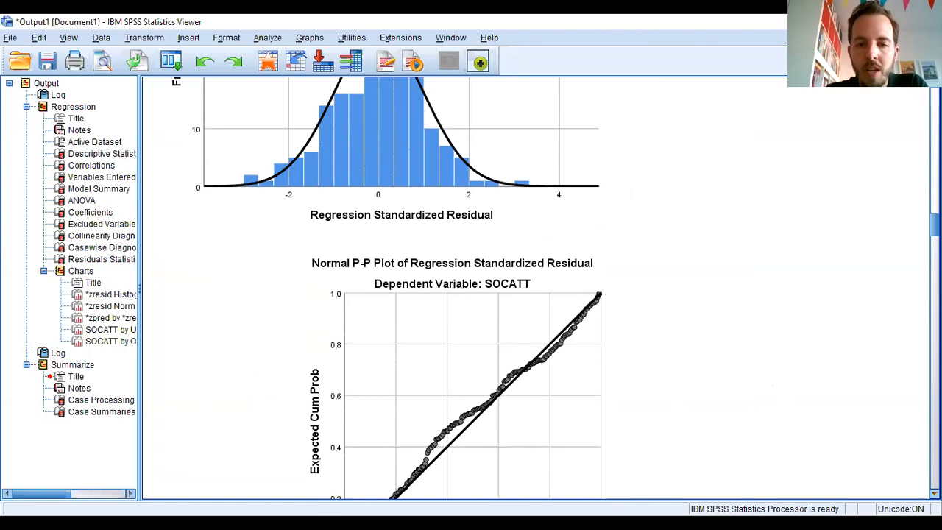
{"action": "scroll", "coordinate": [541, 287], "scroll_direction": "down", "scroll_amount": 3}
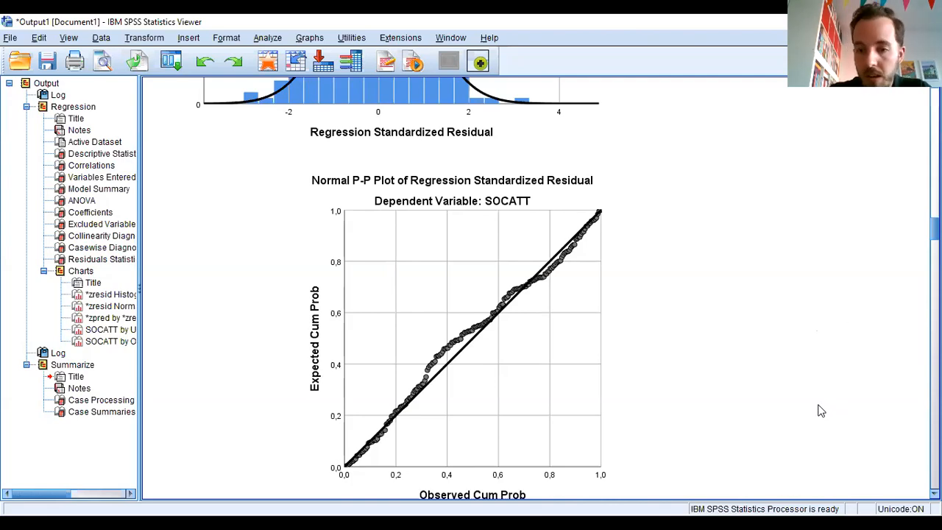
{"action": "left_click", "coordinate": [459, 252]}
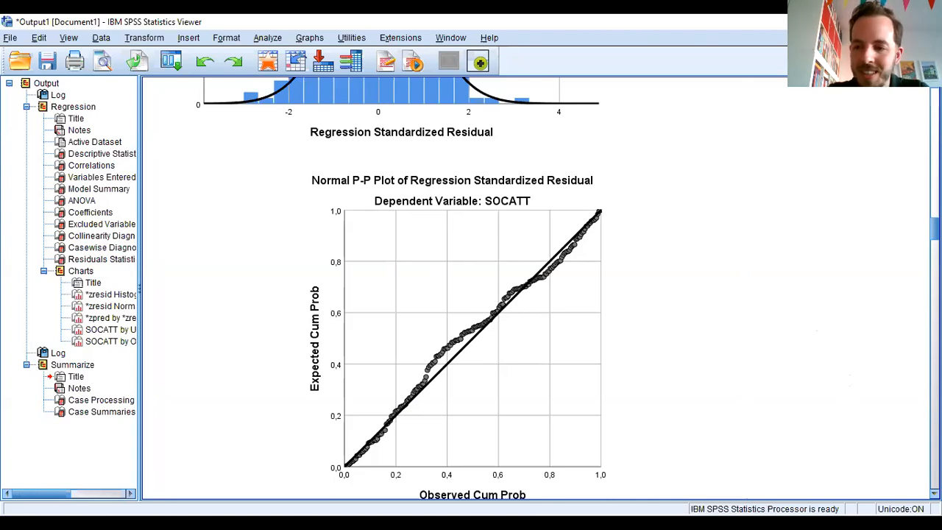
{"action": "scroll", "coordinate": [537, 287], "scroll_direction": "down", "scroll_amount": 1}
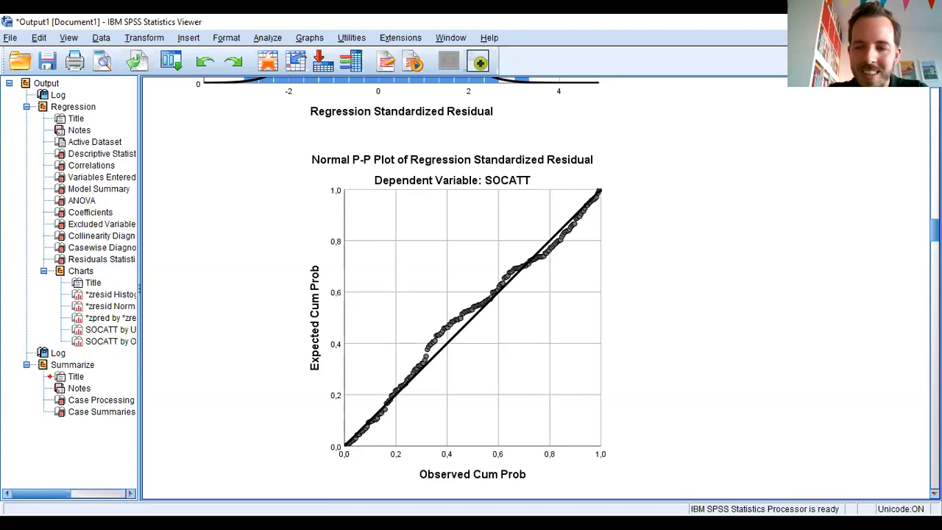
{"action": "scroll", "coordinate": [537, 287], "scroll_direction": "down", "scroll_amount": 1}
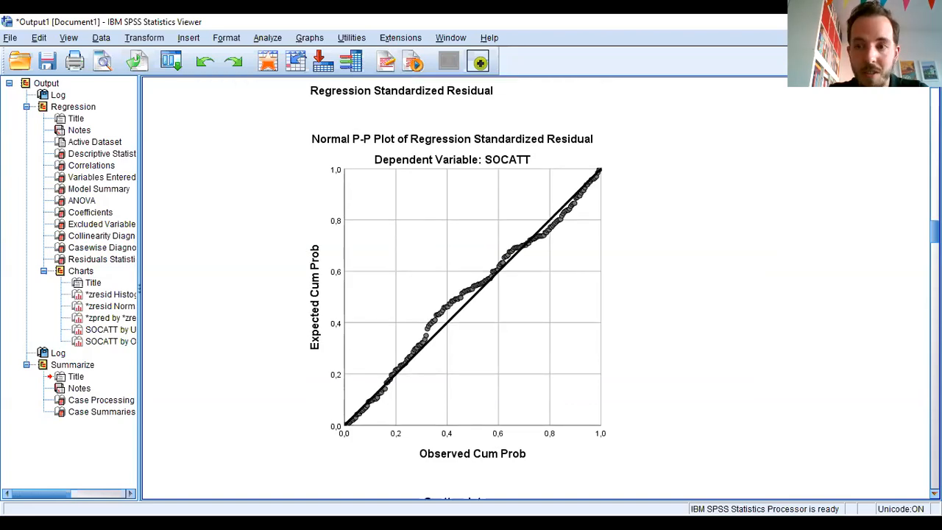
Inspect the scatterplot of regression standardized predicted values against standardized residuals for SOCATT.
{"action": "scroll", "coordinate": [456, 287], "scroll_direction": "down", "scroll_amount": 2}
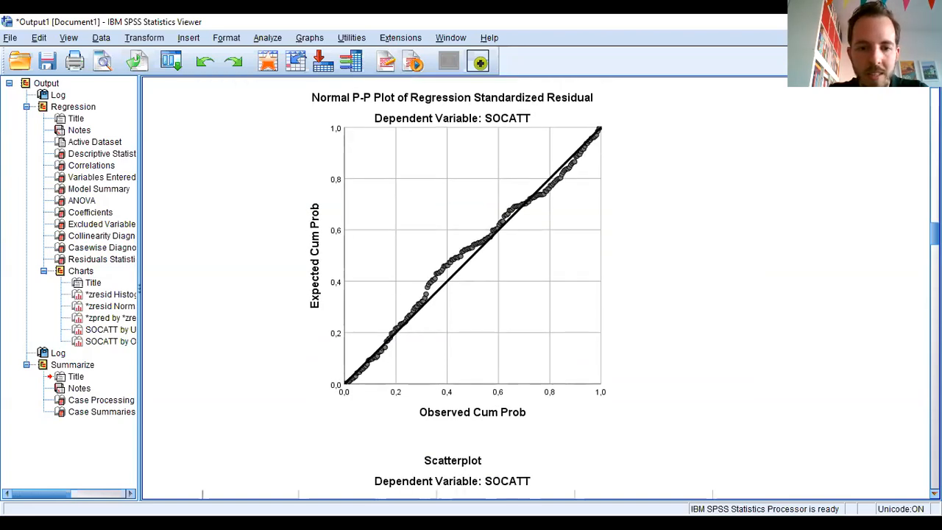
{"action": "scroll", "coordinate": [457, 287], "scroll_direction": "down", "scroll_amount": 4}
{"action": "scroll", "coordinate": [456, 287], "scroll_direction": "down", "scroll_amount": 3}
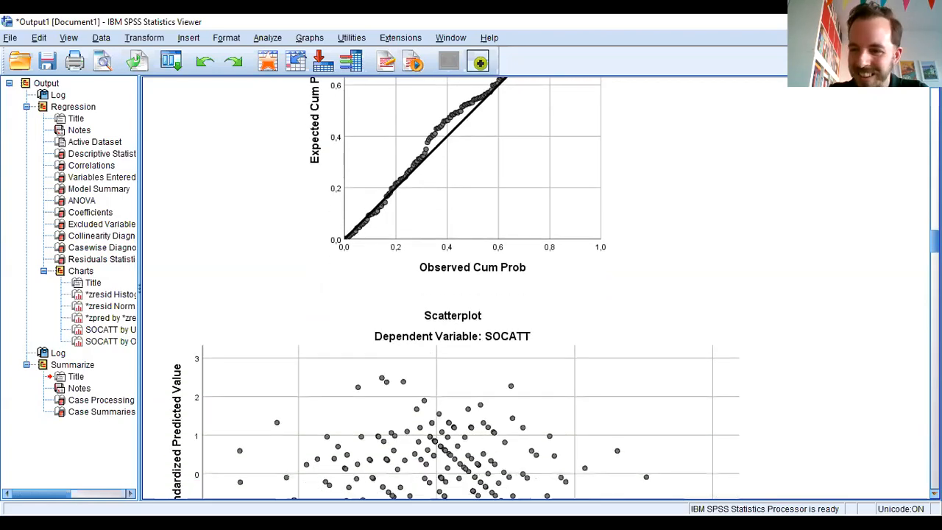
{"action": "scroll", "coordinate": [456, 287], "scroll_direction": "down", "scroll_amount": 7}
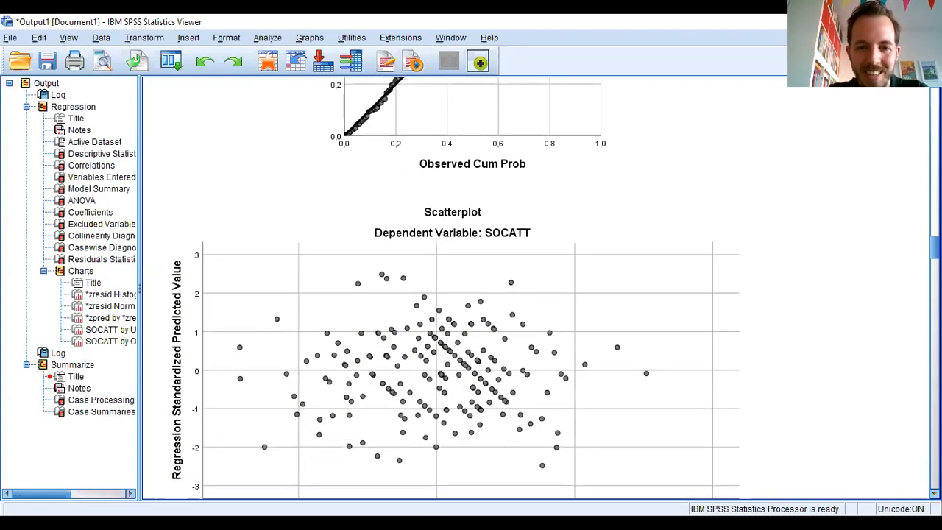
{"action": "scroll", "coordinate": [457, 287], "scroll_direction": "down", "scroll_amount": 1}
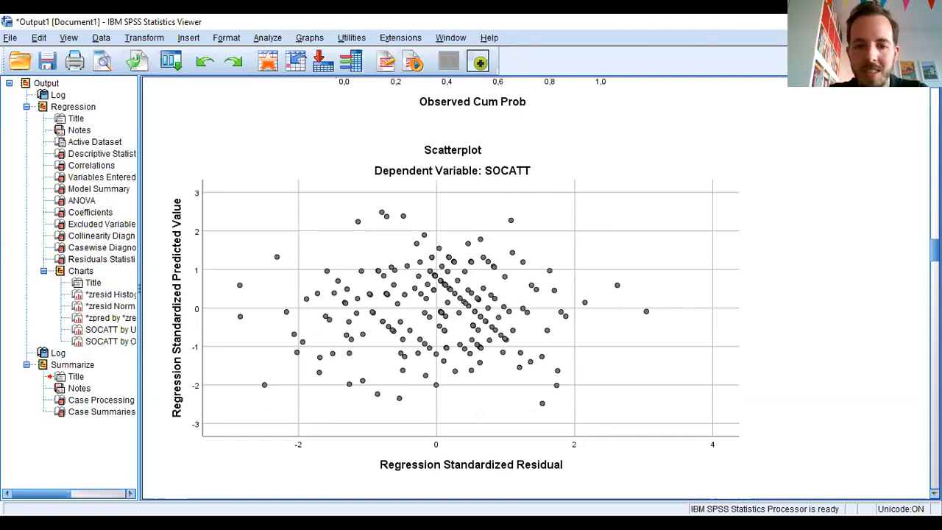
{"action": "scroll", "coordinate": [456, 287], "scroll_direction": "down", "scroll_amount": 1}
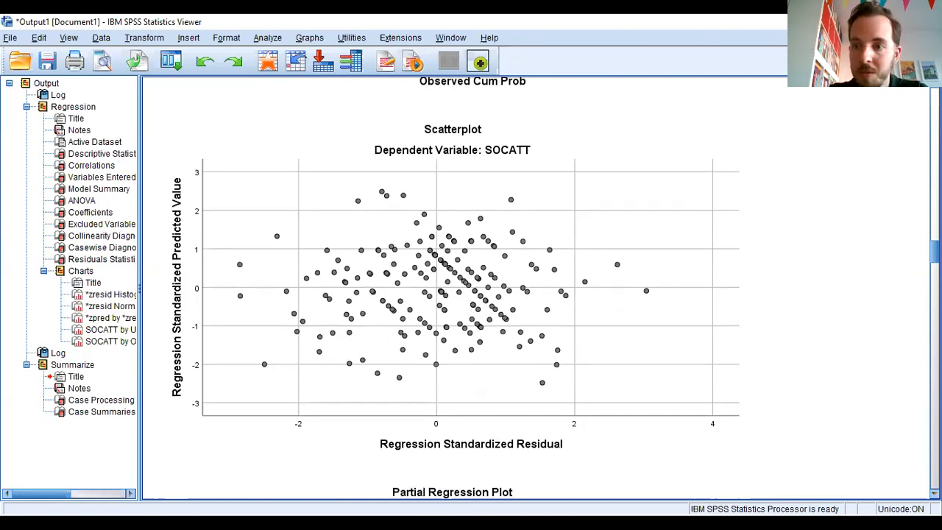
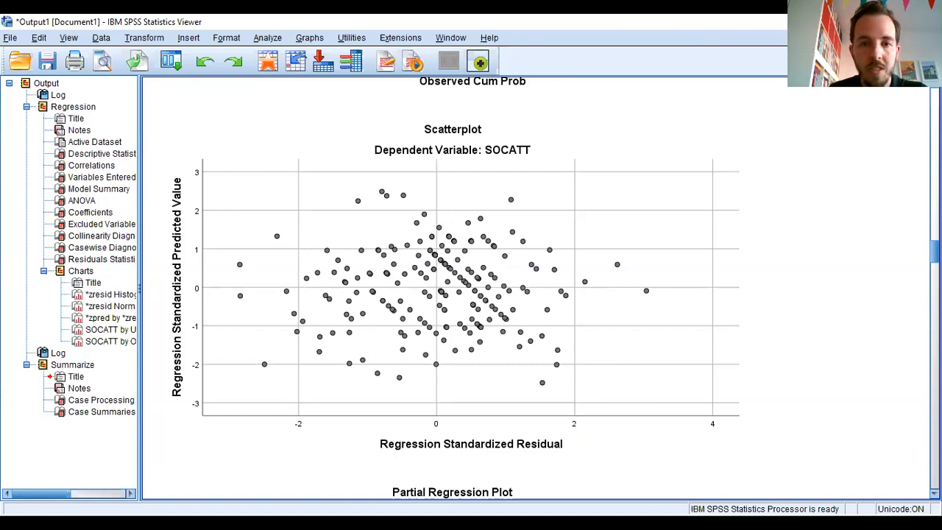
Examine the partial regression plots of SOCATT against UNCERT and against OPEN for linearity.
{"action": "scroll", "coordinate": [541, 289], "scroll_direction": "down", "scroll_amount": 5}
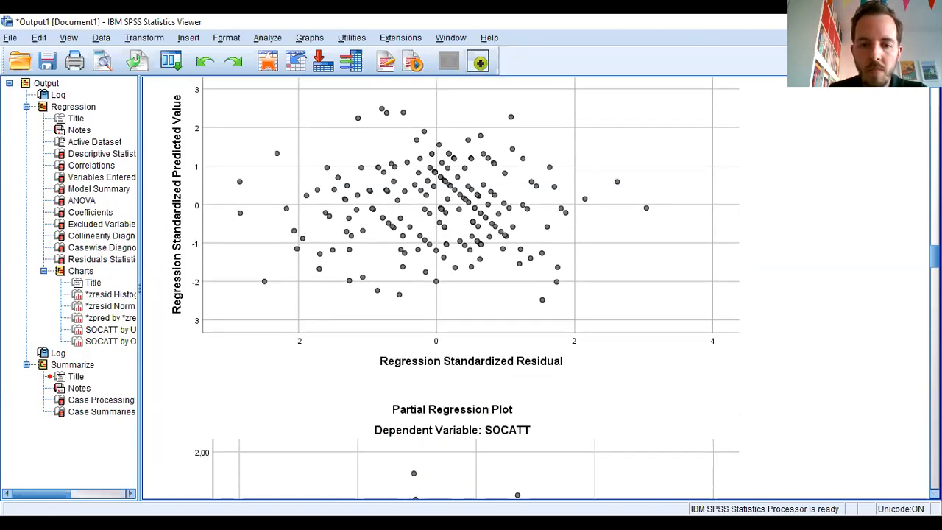
{"action": "scroll", "coordinate": [541, 294], "scroll_direction": "down", "scroll_amount": 5}
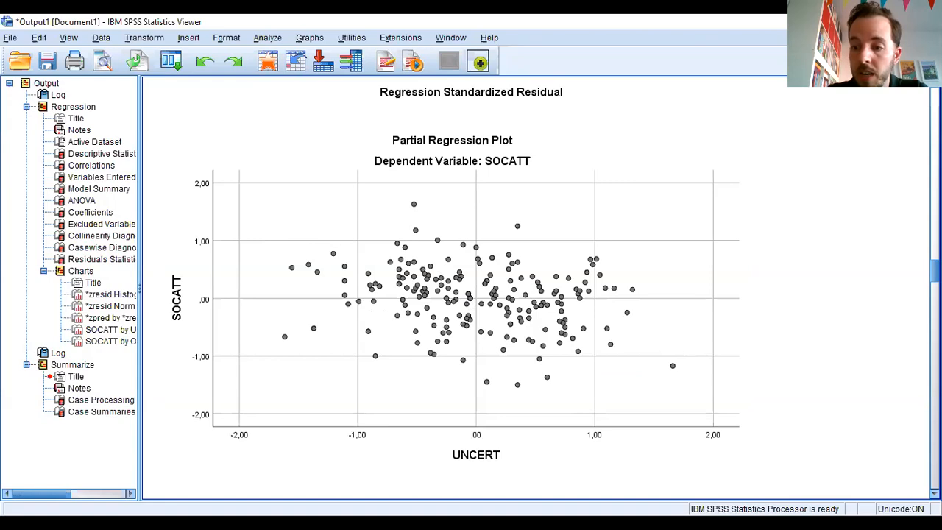
{"action": "scroll", "coordinate": [456, 361], "scroll_direction": "down", "scroll_amount": 10}
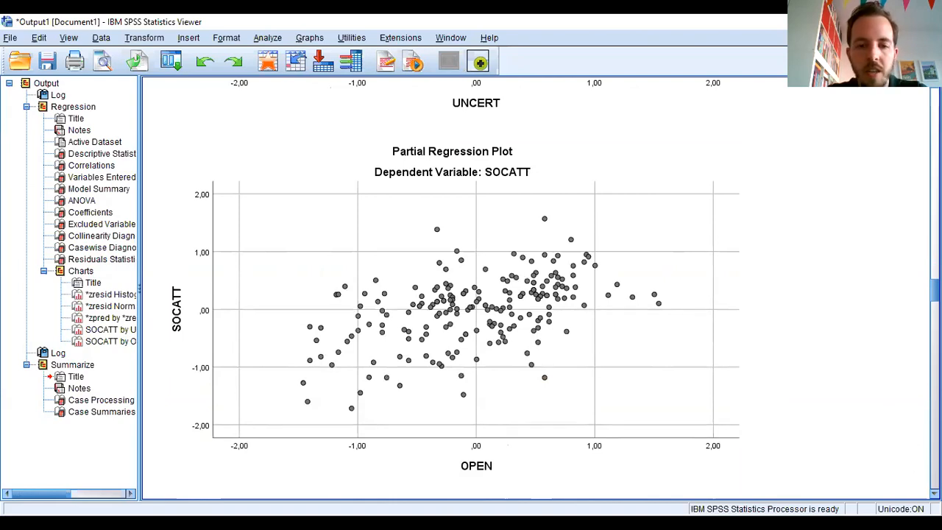
{"action": "scroll", "coordinate": [538, 287], "scroll_direction": "down", "scroll_amount": 3}
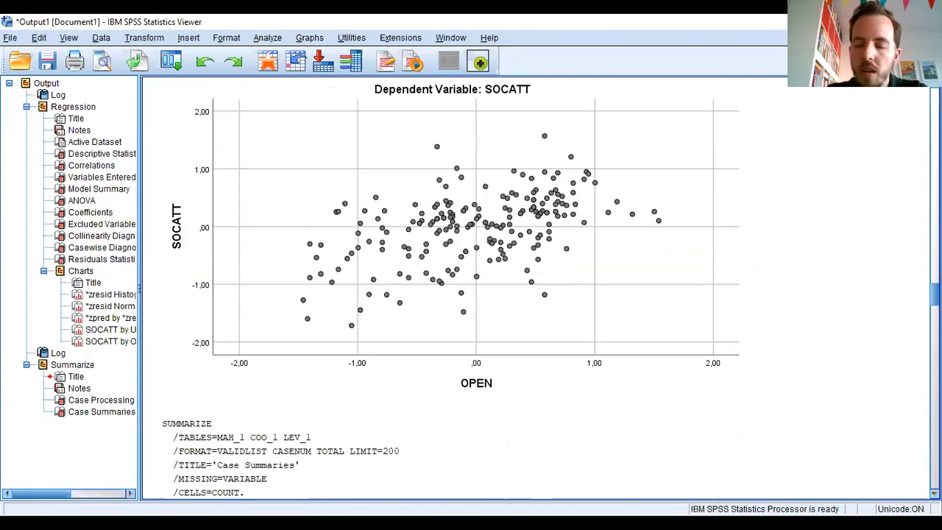
Review the Case Processing Summary and the first rows of the Case Summaries table.
{"action": "scroll", "coordinate": [537, 287], "scroll_direction": "down", "scroll_amount": 3}
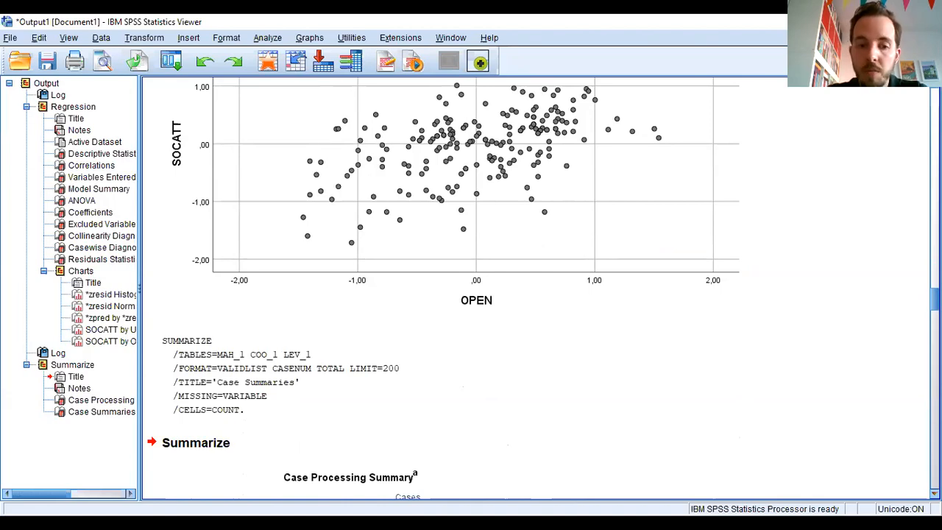
{"action": "scroll", "coordinate": [537, 287], "scroll_direction": "down", "scroll_amount": 5}
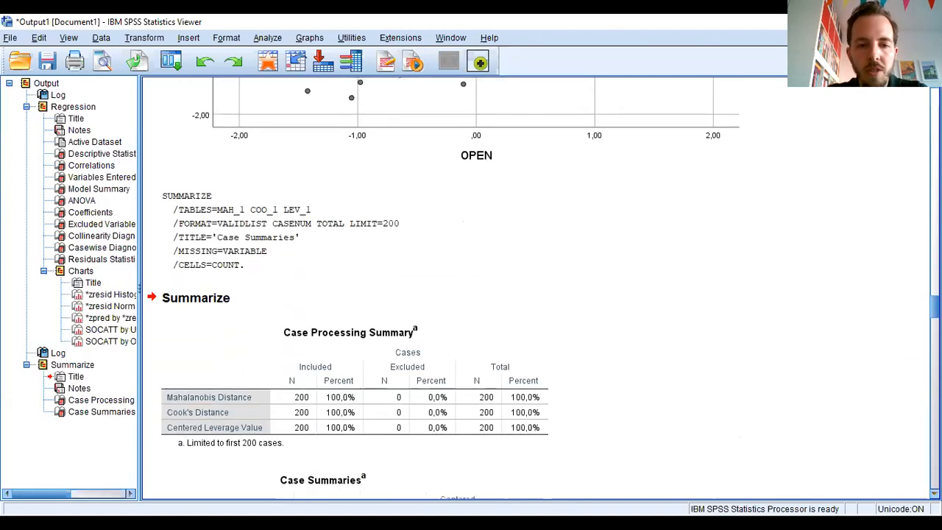
{"action": "scroll", "coordinate": [541, 287], "scroll_direction": "down", "scroll_amount": 6}
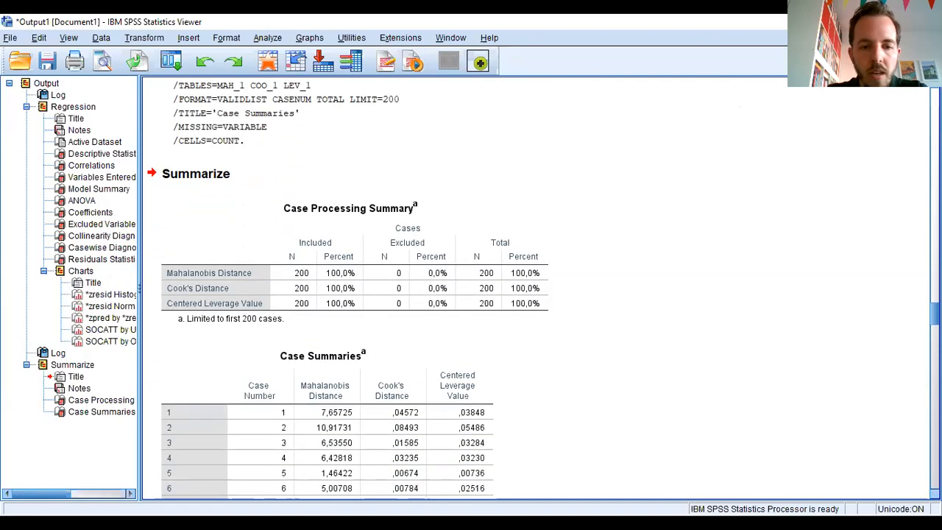
{"action": "scroll", "coordinate": [348, 288], "scroll_direction": "down", "scroll_amount": 1}
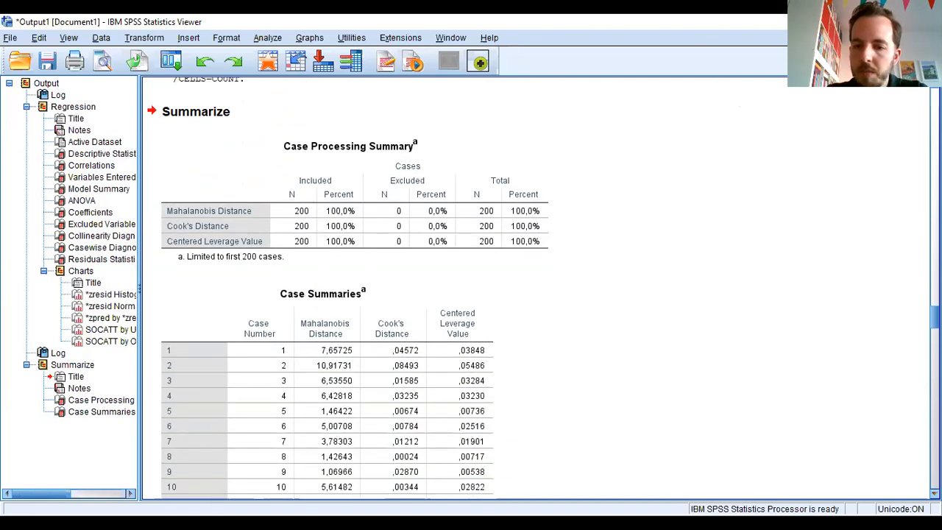
{"action": "scroll", "coordinate": [543, 288], "scroll_direction": "down", "scroll_amount": 1}
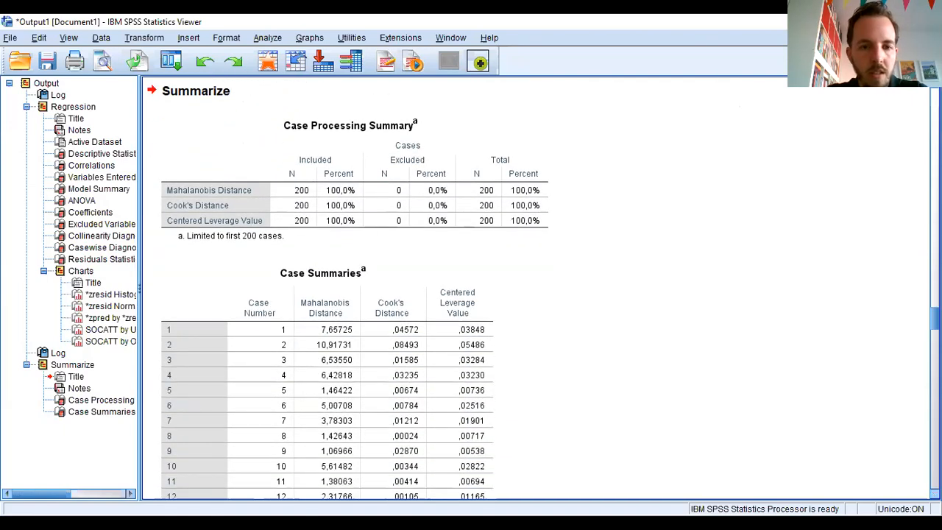
{"action": "scroll", "coordinate": [348, 292], "scroll_direction": "down", "scroll_amount": 7}
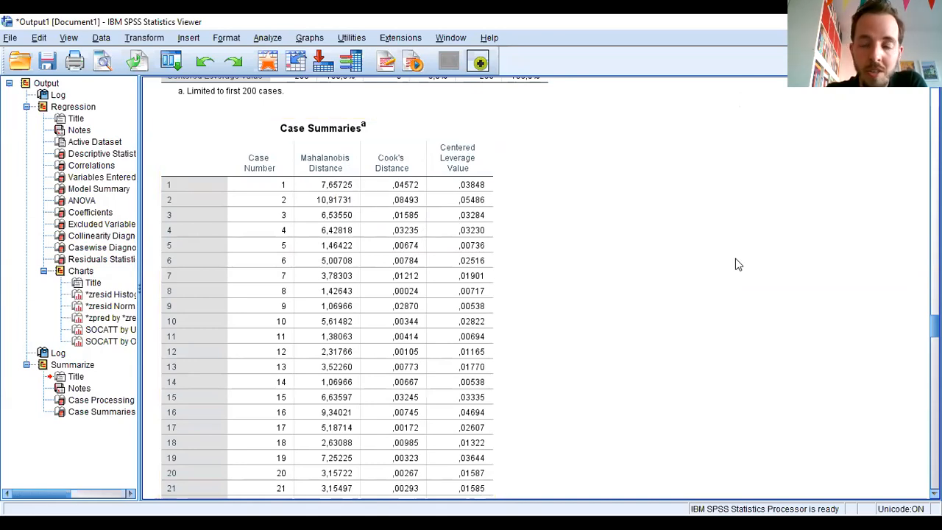
Examine the Cook's Distance values of the first cases in the Case Summaries table.
{"action": "mouse_move", "coordinate": [935, 326]}
{"action": "left_mouse_down"}
{"action": "mouse_move", "coordinate": [934, 477]}
{"action": "mouse_move", "coordinate": [934, 317]}
{"action": "mouse_move", "coordinate": [935, 325]}
{"action": "left_mouse_up"}
{"action": "left_click", "coordinate": [423, 190]}
{"action": "left_click", "coordinate": [620, 209]}
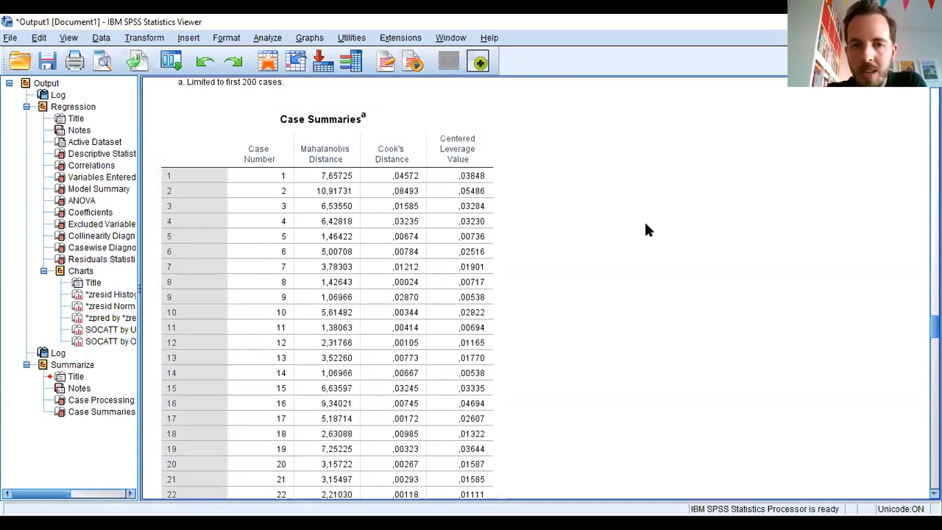
{"action": "left_click", "coordinate": [414, 160]}
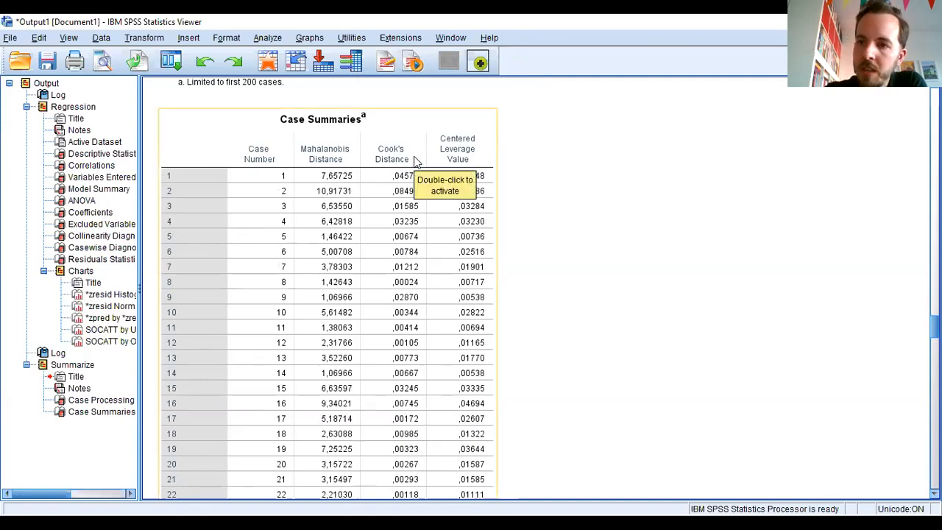
{"action": "left_click", "coordinate": [570, 213]}
{"action": "left_click", "coordinate": [403, 178]}
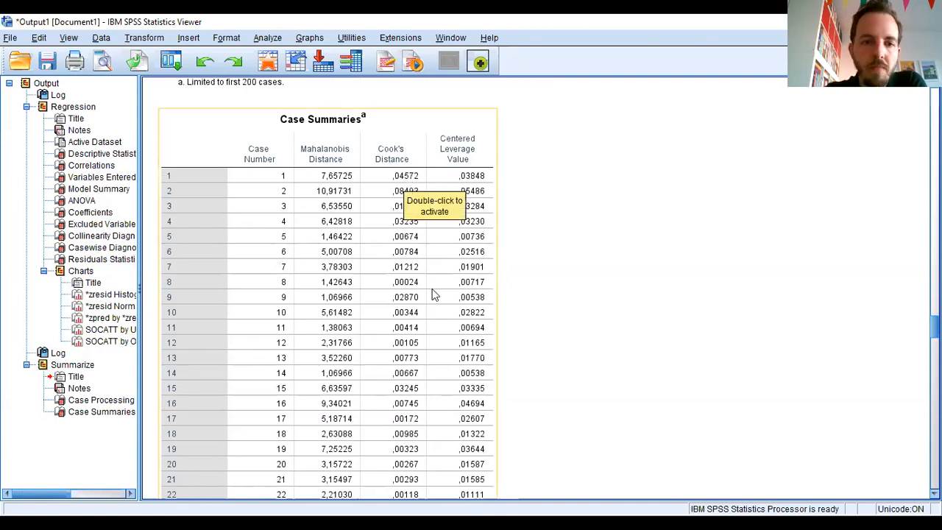
{"action": "left_click", "coordinate": [742, 238]}
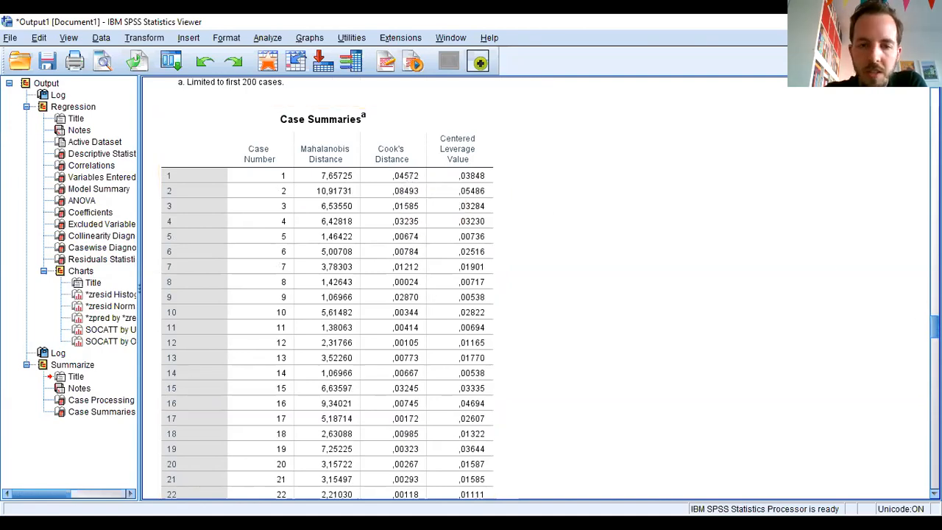
Scan down the Case Summaries list for unusually large diagnostic values, then return to its first rows.
{"action": "scroll", "coordinate": [328, 287], "scroll_direction": "down", "scroll_amount": 5}
{"action": "scroll", "coordinate": [327, 287], "scroll_direction": "down", "scroll_amount": 15}
{"action": "scroll", "coordinate": [328, 287], "scroll_direction": "down", "scroll_amount": 20}
{"action": "scroll", "coordinate": [327, 287], "scroll_direction": "down", "scroll_amount": 9}
{"action": "scroll", "coordinate": [328, 286], "scroll_direction": "up", "scroll_amount": 20}
{"action": "scroll", "coordinate": [327, 287], "scroll_direction": "up", "scroll_amount": 13}
{"action": "scroll", "coordinate": [327, 287], "scroll_direction": "down", "scroll_amount": 3}
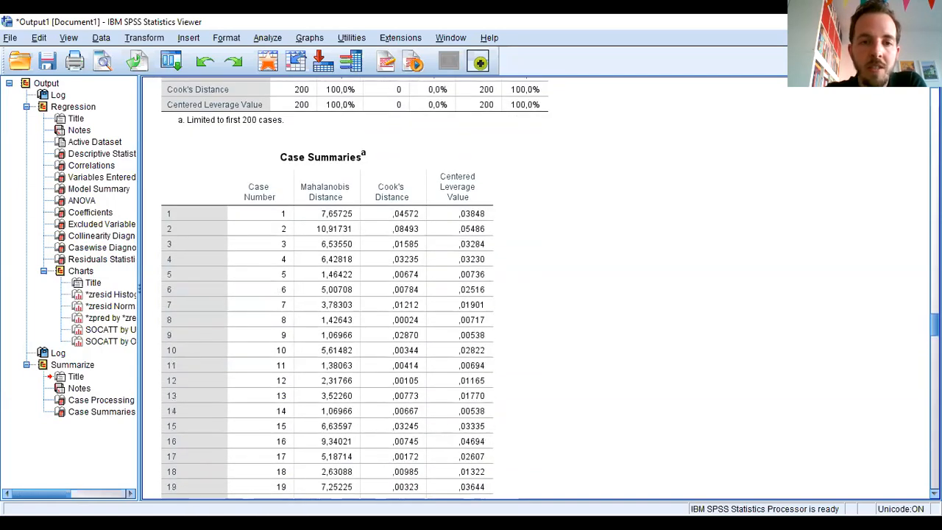
{"action": "scroll", "coordinate": [327, 287], "scroll_direction": "down", "scroll_amount": 1}
{"action": "left_click", "coordinate": [450, 179]}
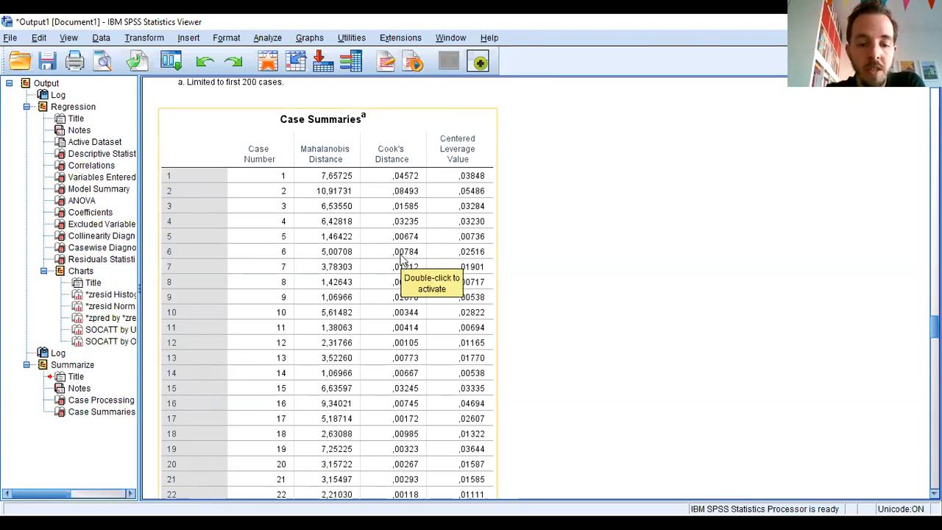
{"action": "left_click", "coordinate": [629, 321]}
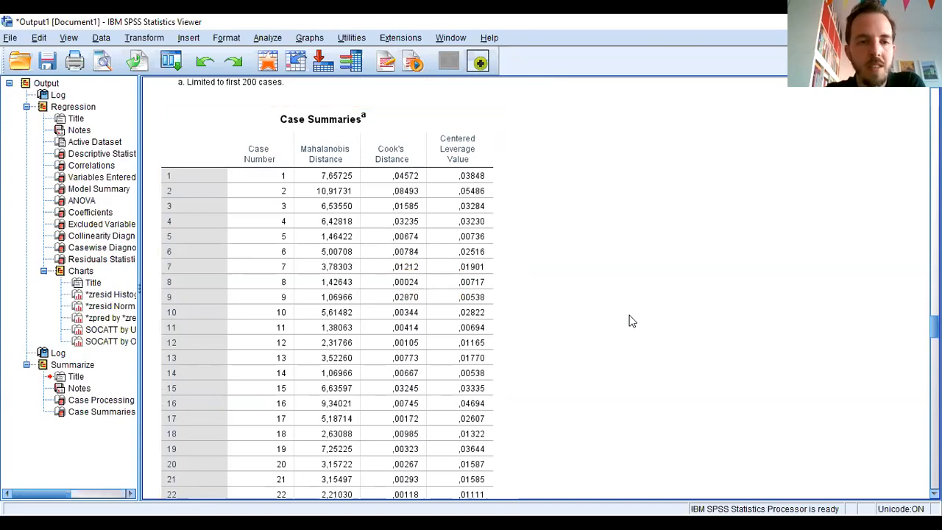
Compare the Cook's Distance and Centered Leverage Value columns for the first cases in the Case Summaries table.
{"action": "left_click", "coordinate": [407, 141]}
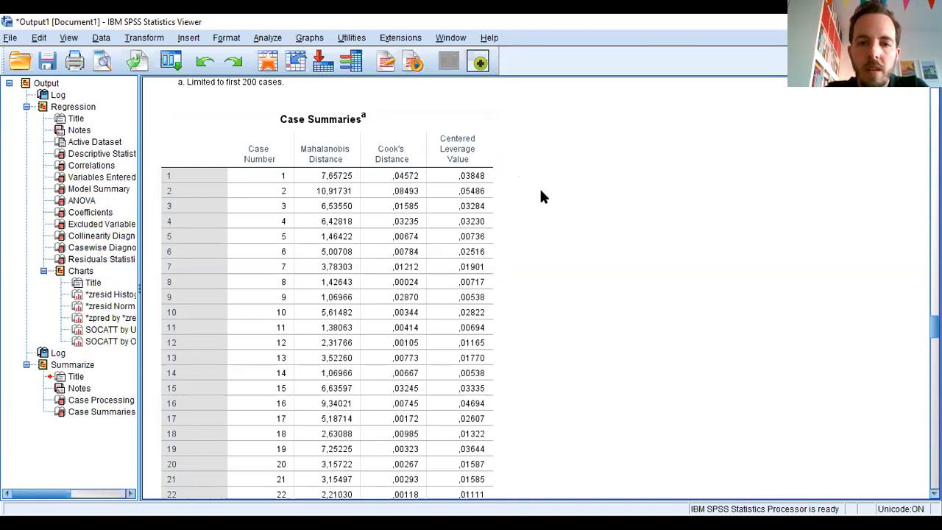
{"action": "left_click", "coordinate": [479, 175]}
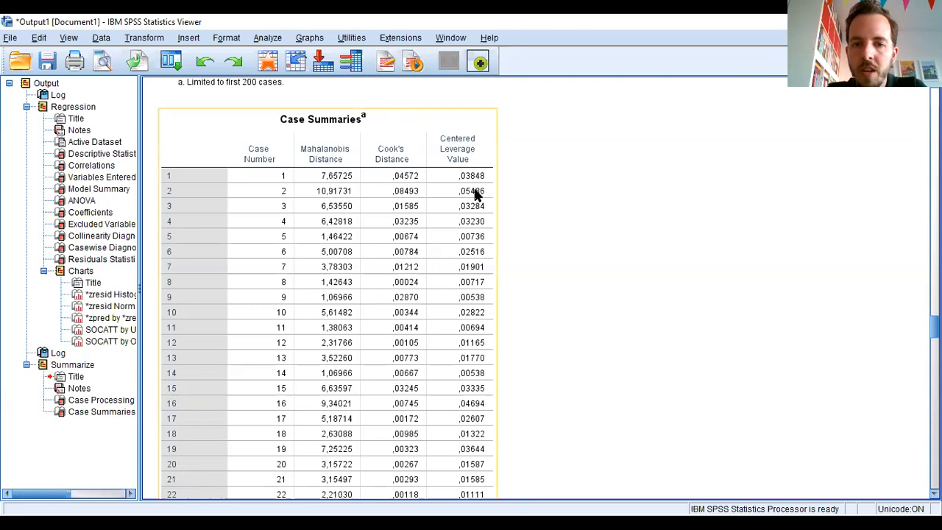
{"action": "left_click", "coordinate": [561, 252]}
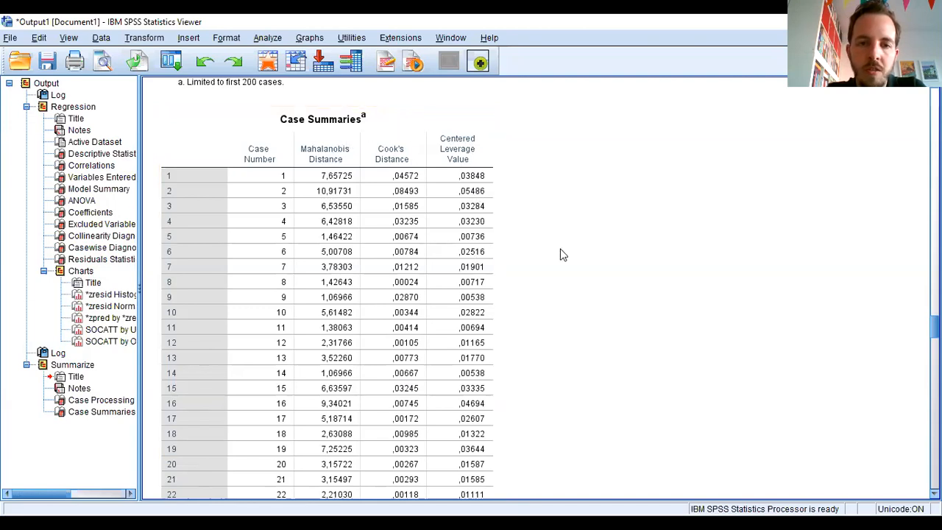
{"action": "left_click", "coordinate": [462, 191]}
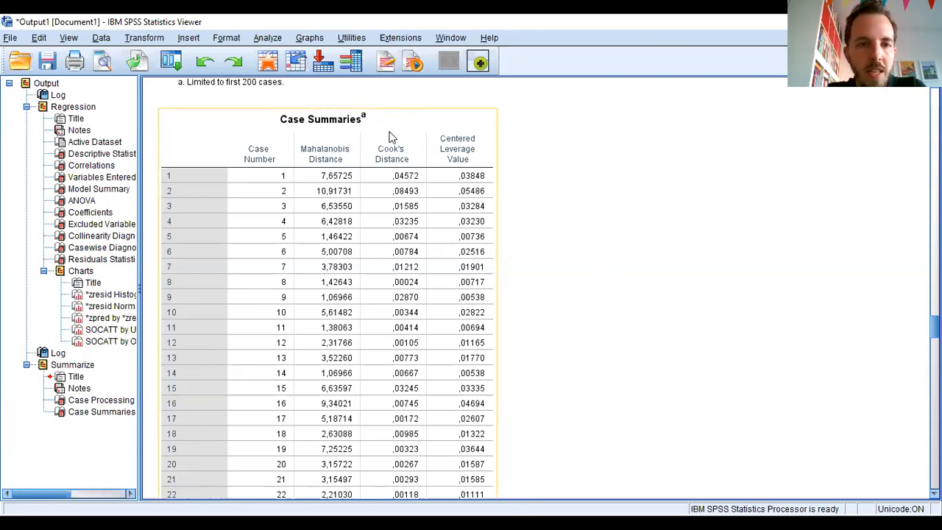
{"action": "left_click", "coordinate": [537, 284]}
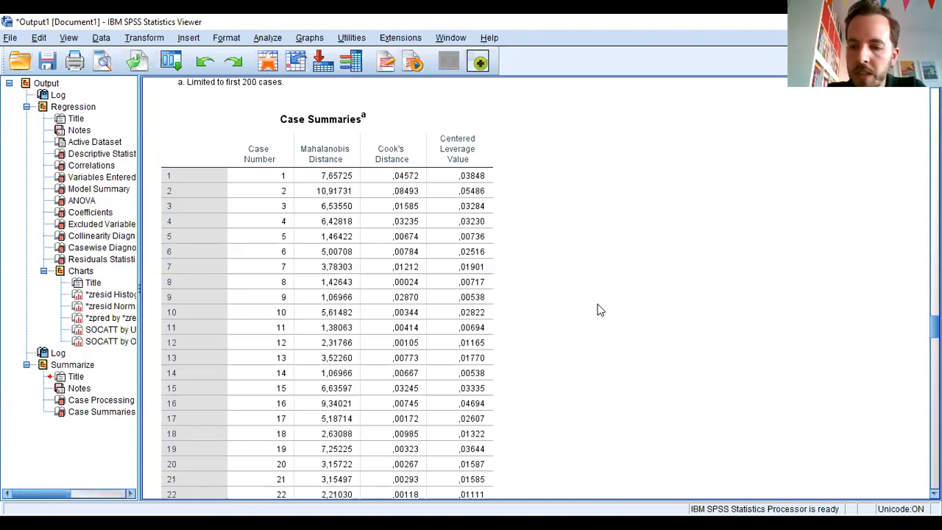
{"action": "left_click", "coordinate": [490, 209]}
{"action": "left_click", "coordinate": [648, 252]}
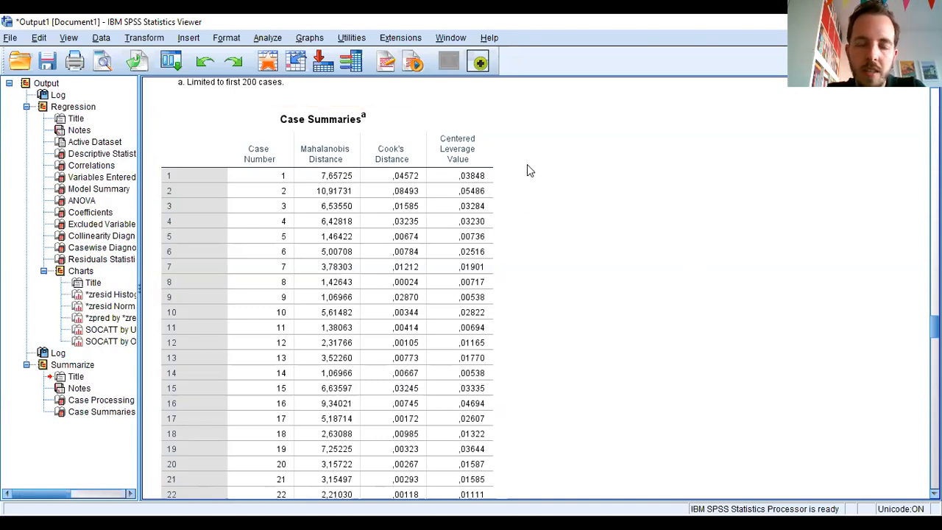
{"action": "left_click", "coordinate": [393, 164]}
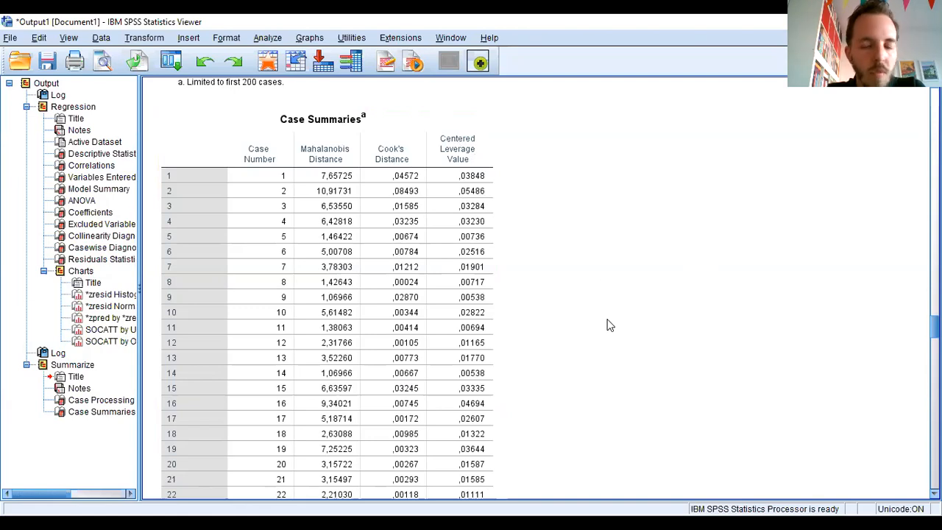
Go back from the case diagnostics past the residual and partial regression plots to the start of the output.
{"action": "left_click_drag", "start_coordinate": [935, 324], "coordinate": [935, 263]}
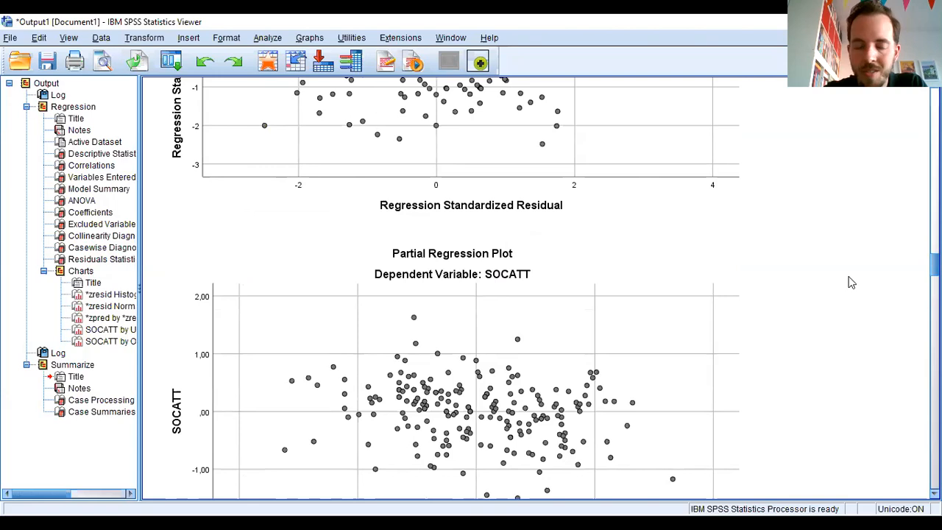
{"action": "scroll", "coordinate": [930, 265], "scroll_direction": "up", "scroll_amount": 1}
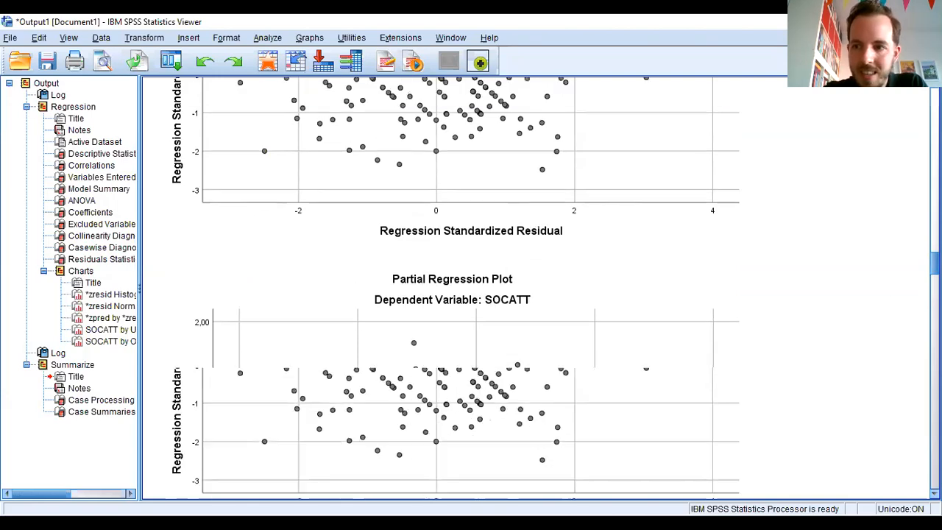
{"action": "left_click_drag", "start_coordinate": [934, 263], "coordinate": [935, 97]}
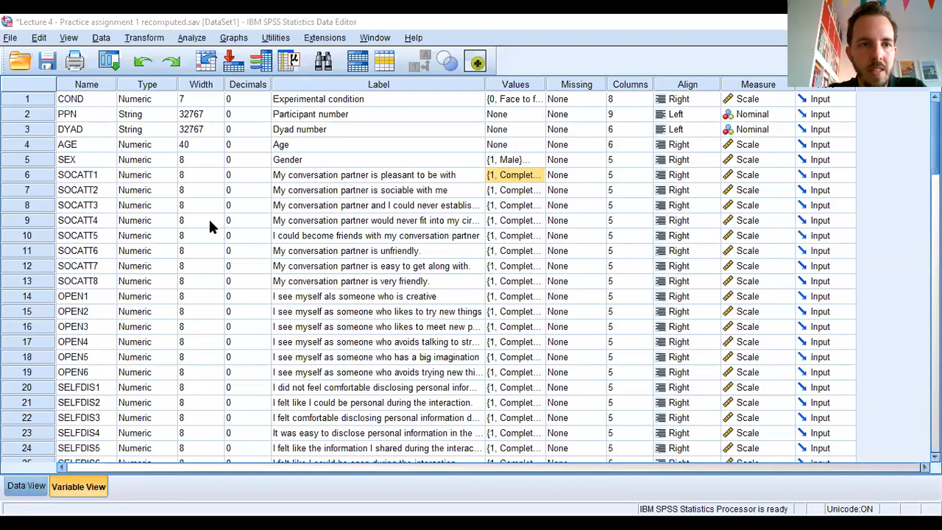
Save the dataset in the Data Editor and select the variable rows SOCATT1 to SOCATT8.
{"action": "left_click", "coordinate": [48, 62]}
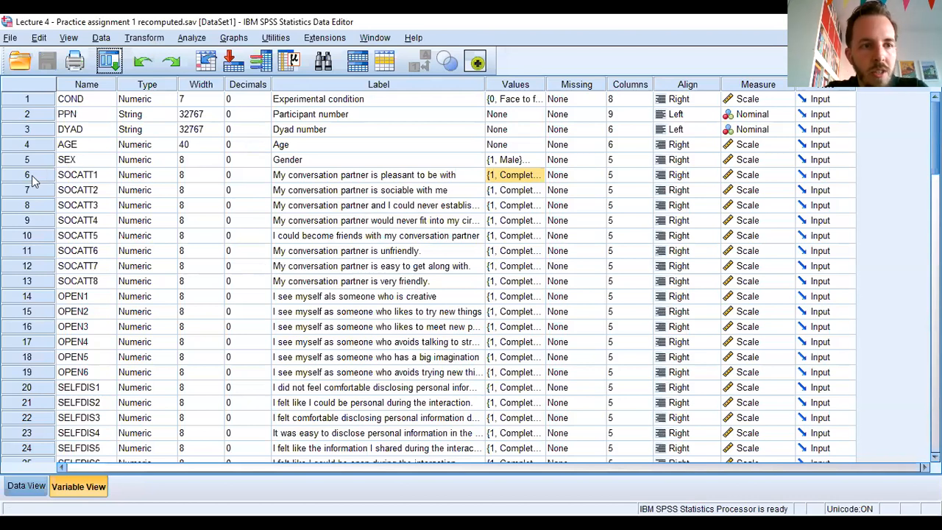
{"action": "left_click_drag", "start_coordinate": [42, 176], "coordinate": [33, 284]}
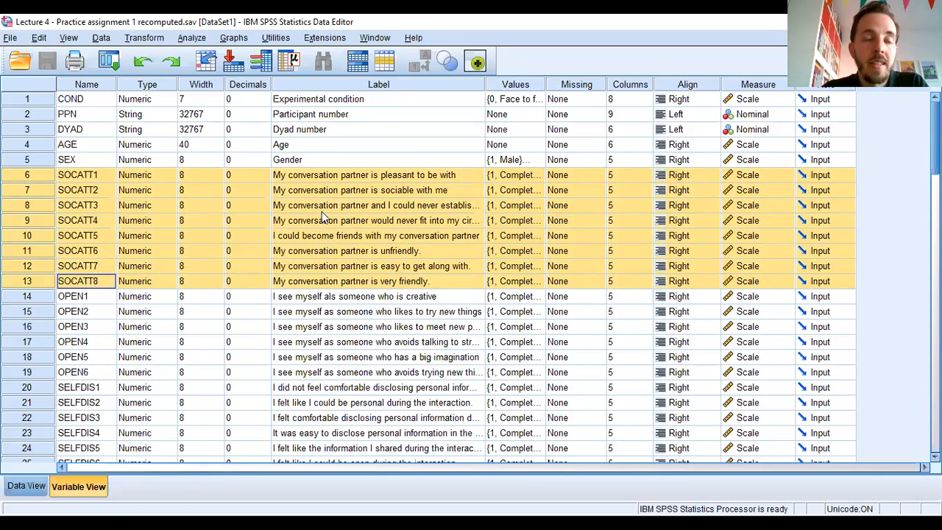
Start a Compute Variable operation with SOCATT as the target variable.
{"action": "left_click", "coordinate": [149, 39]}
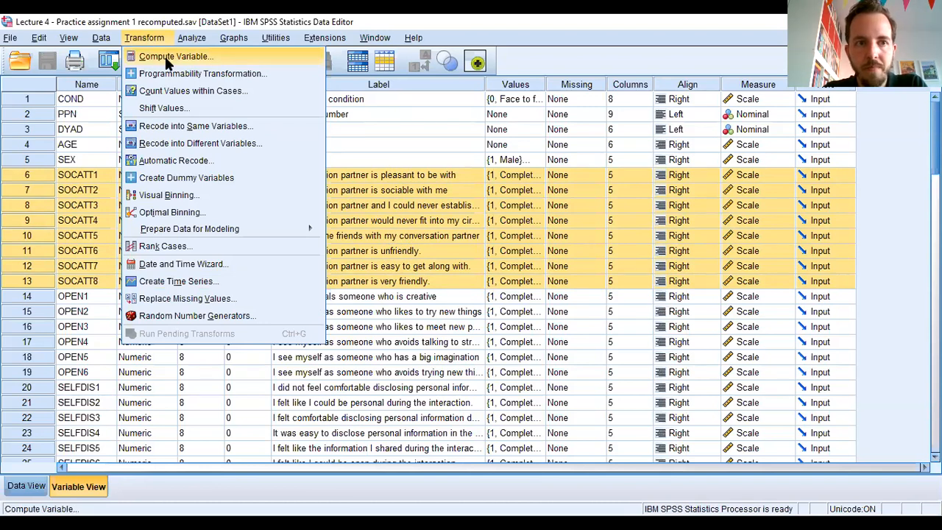
{"action": "left_click", "coordinate": [168, 59]}
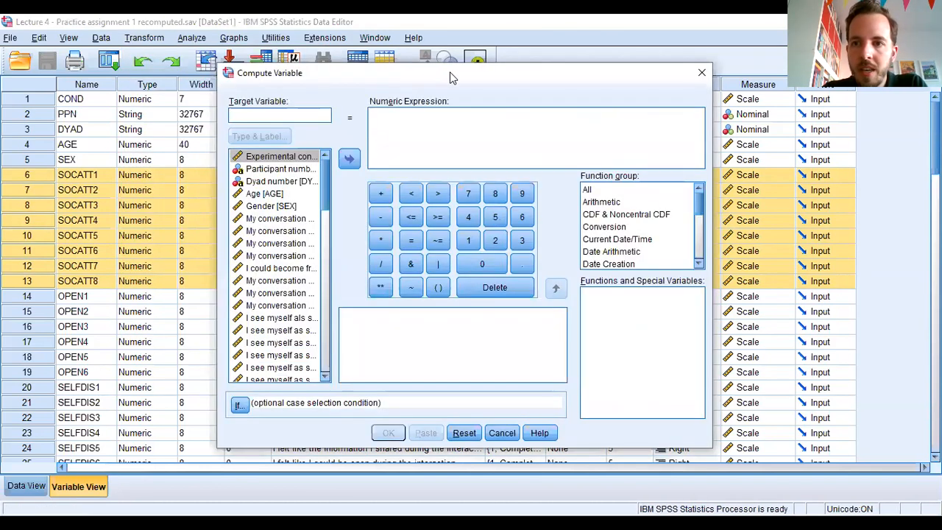
{"action": "left_click_drag", "start_coordinate": [452, 77], "coordinate": [471, 77]}
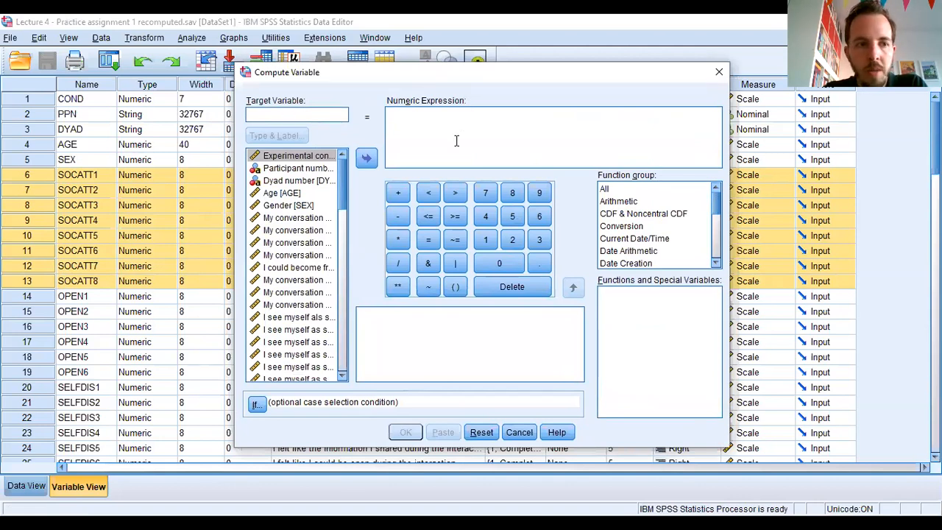
{"action": "scroll", "coordinate": [343, 174], "scroll_direction": "down", "scroll_amount": 2}
{"action": "scroll", "coordinate": [342, 174], "scroll_direction": "up", "scroll_amount": 2}
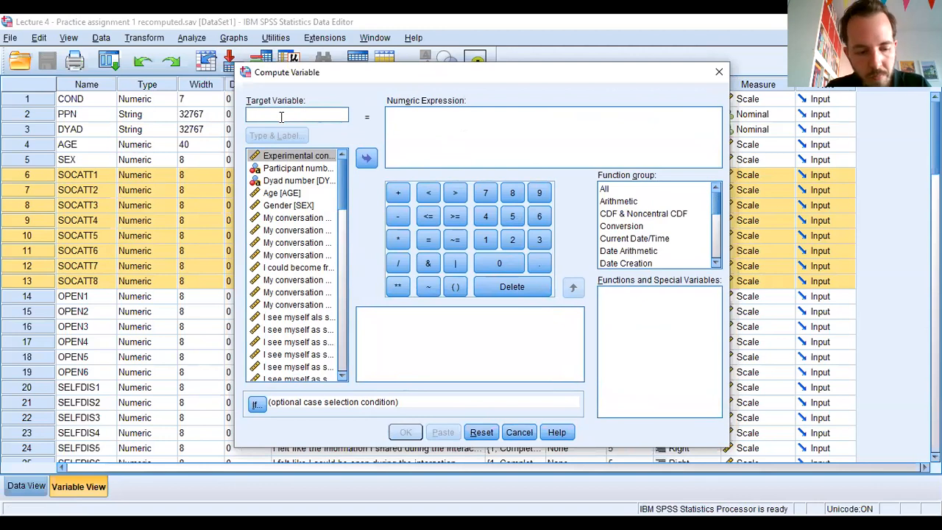
{"action": "type", "text": "SOCATT"}
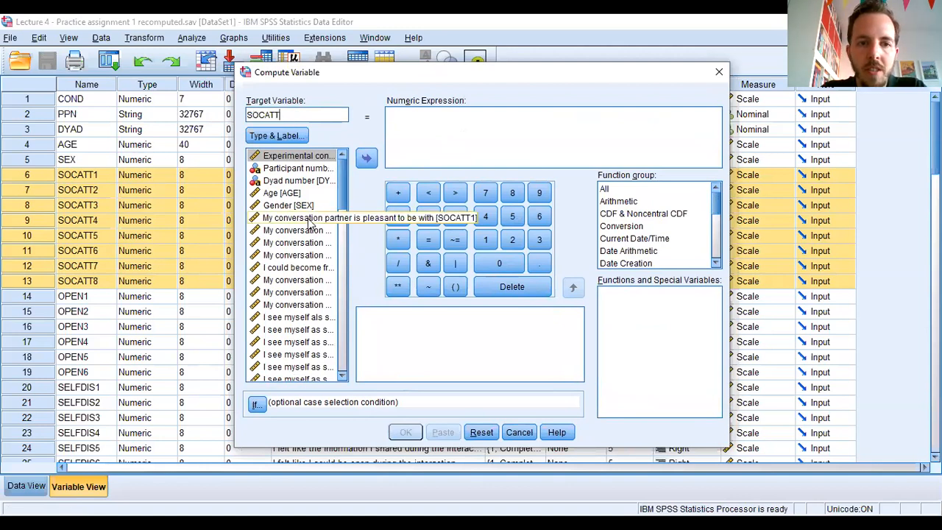
Build the numeric expression SOCATT1 + SOCATT2 + SOCATT3 from the social attraction items.
{"action": "left_click", "coordinate": [312, 218]}
{"action": "left_click", "coordinate": [366, 160]}
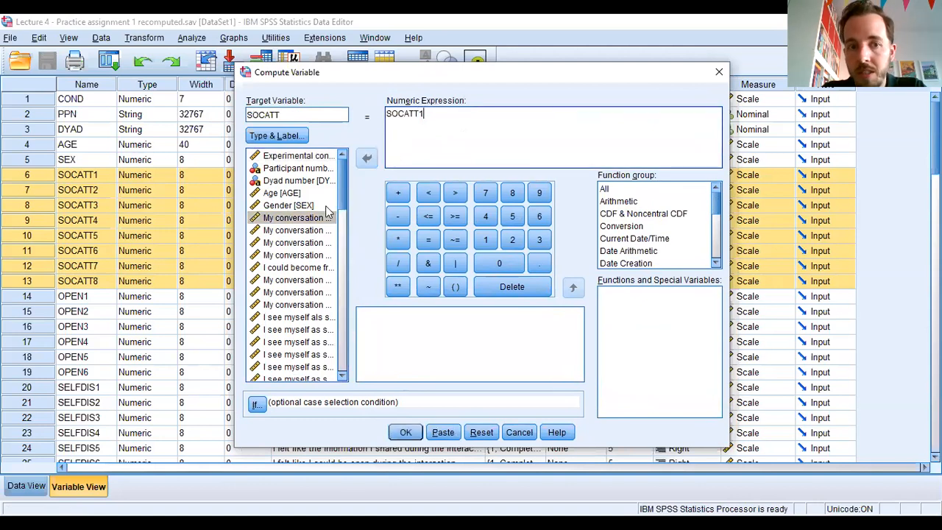
{"action": "left_click", "coordinate": [309, 230]}
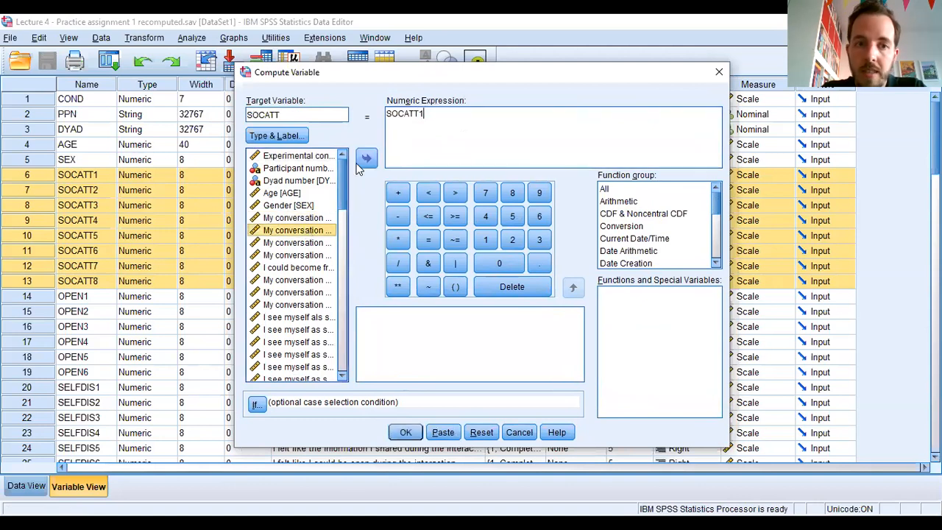
{"action": "left_click", "coordinate": [397, 193]}
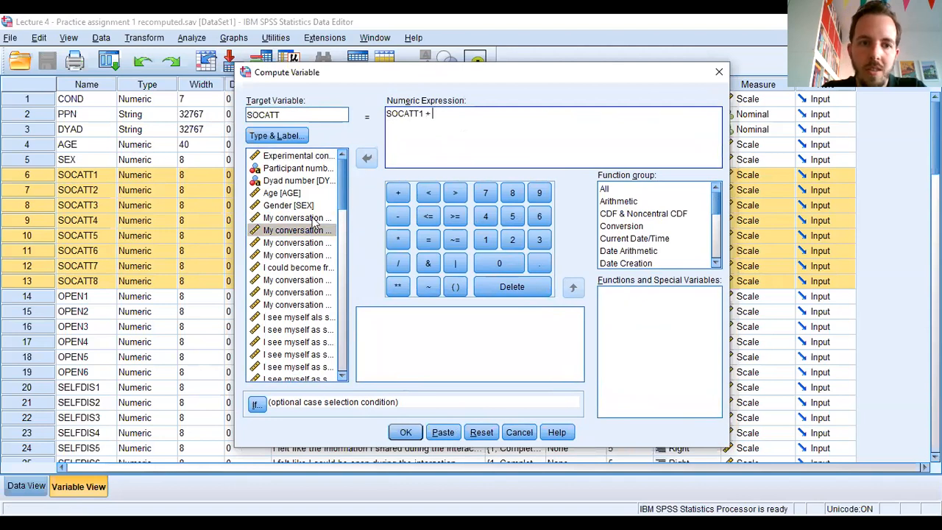
{"action": "left_click", "coordinate": [300, 231]}
{"action": "left_click", "coordinate": [365, 159]}
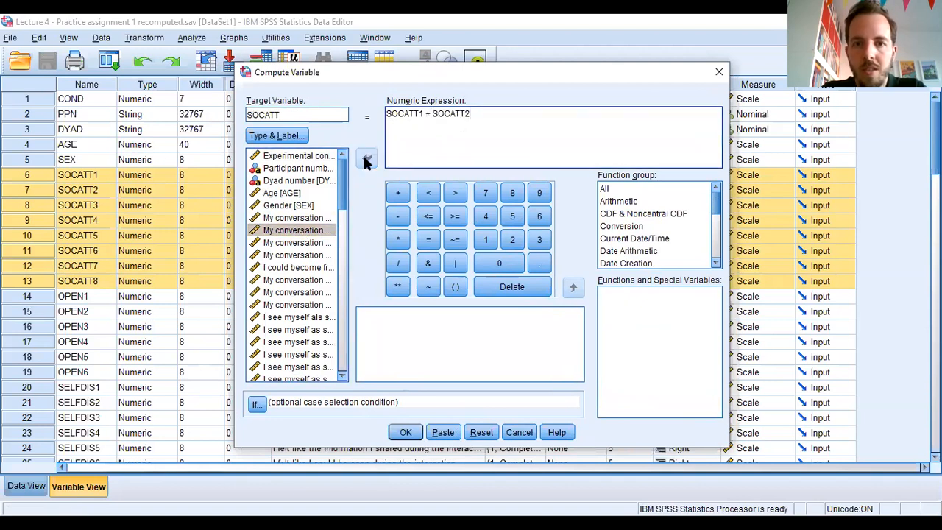
{"action": "left_click", "coordinate": [397, 193]}
{"action": "left_click", "coordinate": [296, 243]}
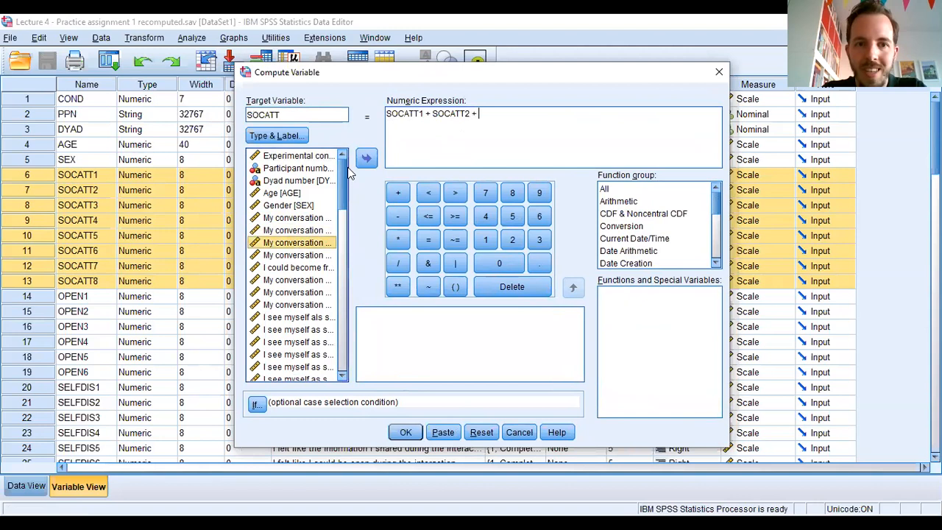
{"action": "left_click", "coordinate": [366, 161]}
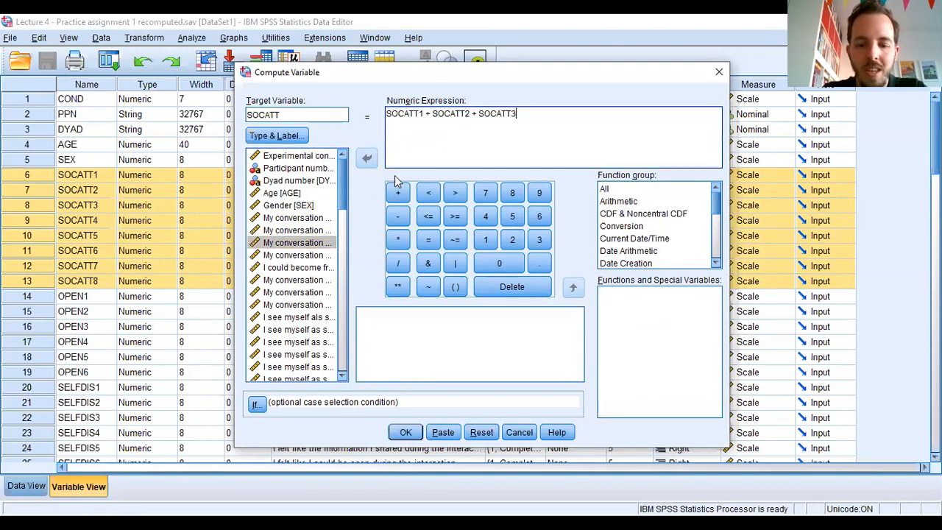
Complete the expression as a sketched average of the eight items: (SOCATT1 + SOCATT2 + SOCATT3 ....SOCATT8)/8.
{"action": "type", "text": "..."}
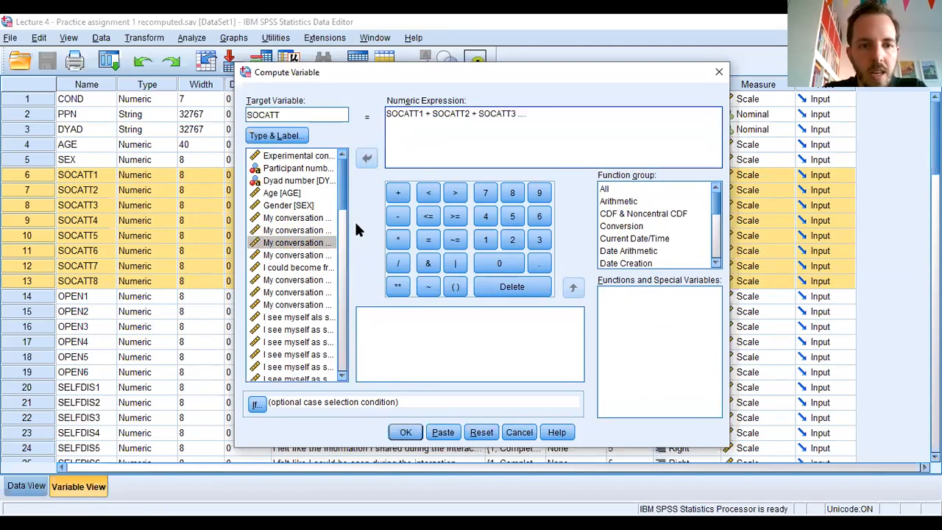
{"action": "left_click", "coordinate": [298, 306]}
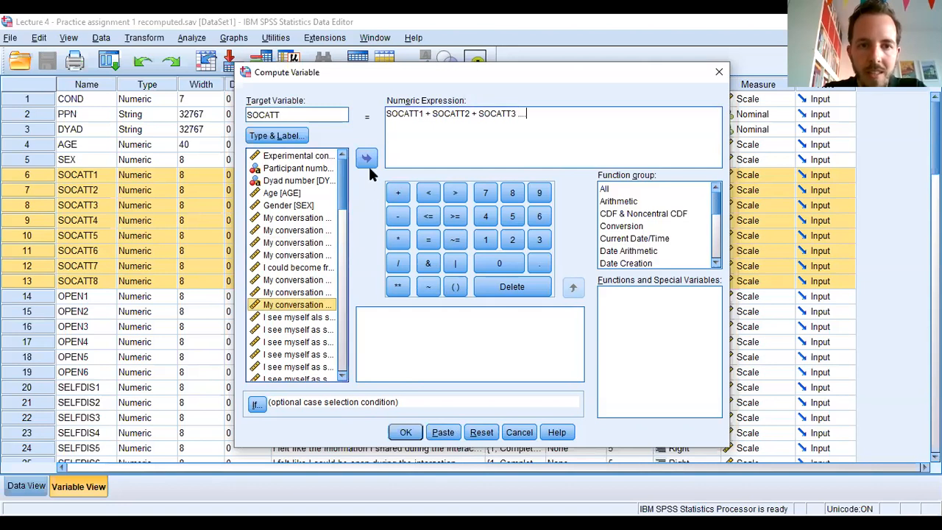
{"action": "left_click", "coordinate": [367, 159]}
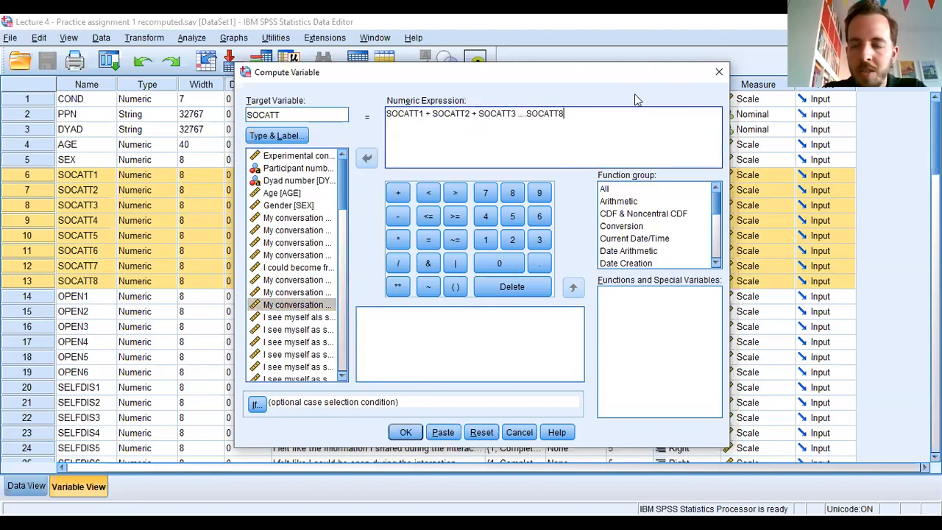
{"action": "left_click", "coordinate": [387, 114]}
{"action": "type", "text": "("}
{"action": "left_click", "coordinate": [580, 112]}
{"action": "type", "text": ")/8"}
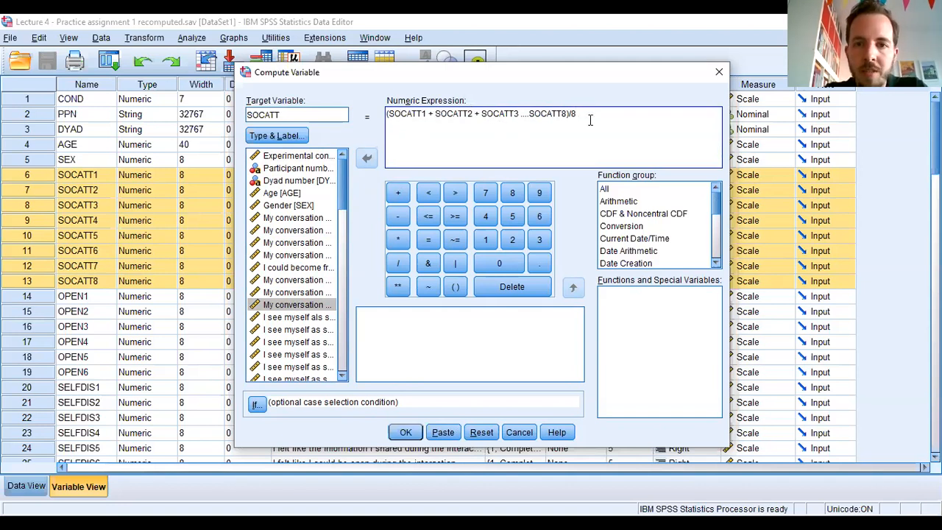
Check the SOCATT target name and the available variables, then discard the computation without running it.
{"action": "left_click_drag", "start_coordinate": [293, 114], "coordinate": [238, 117]}
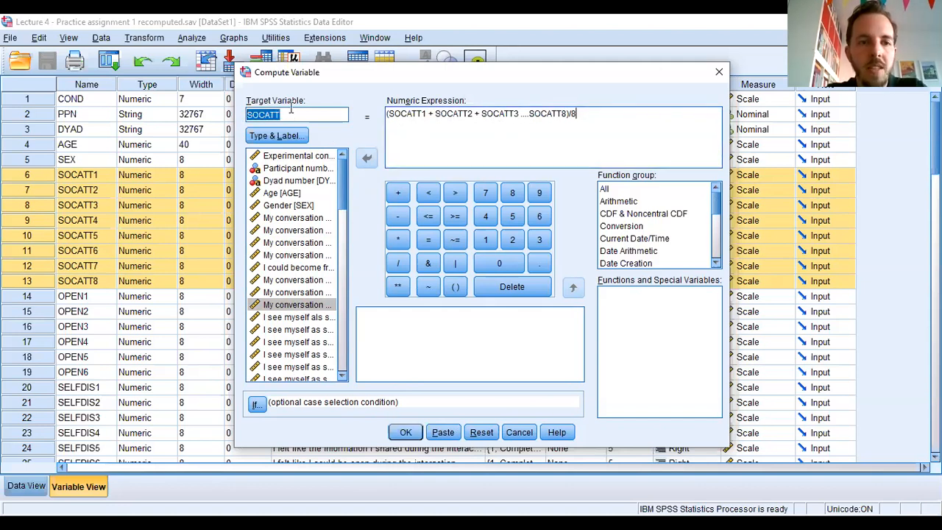
{"action": "left_click_drag", "start_coordinate": [342, 178], "coordinate": [342, 195]}
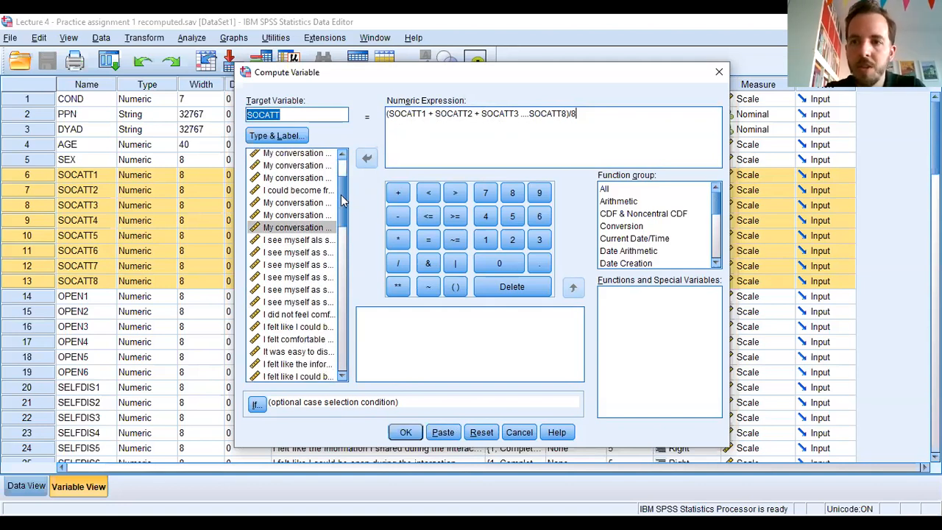
{"action": "left_click", "coordinate": [519, 432]}
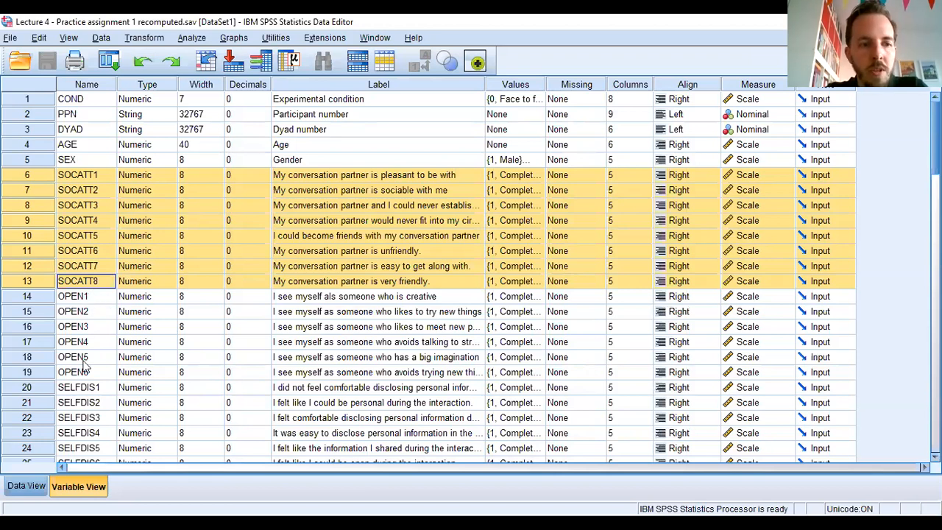
Start a new Compute Variable operation with target variable OPEN and the expression OPEN1+OPEN2.
{"action": "left_click", "coordinate": [147, 39]}
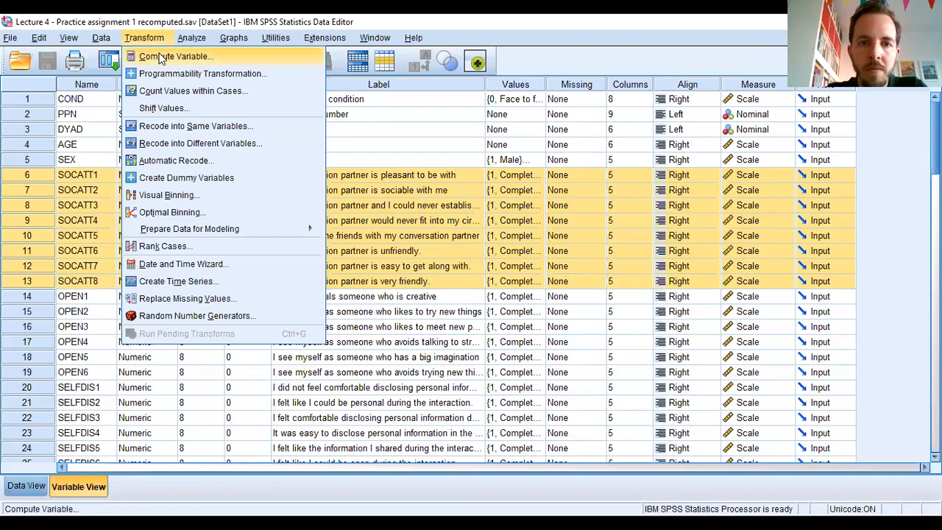
{"action": "left_click", "coordinate": [165, 56]}
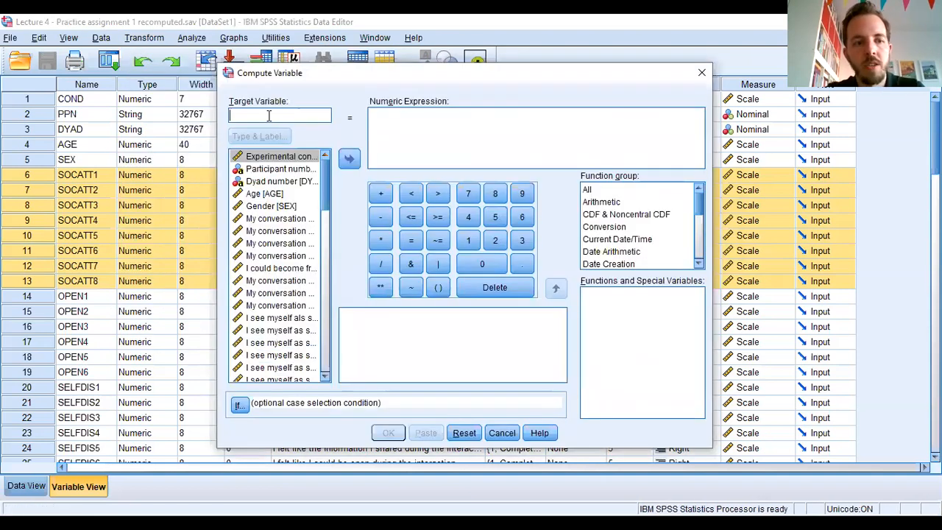
{"action": "type", "text": "OPEN"}
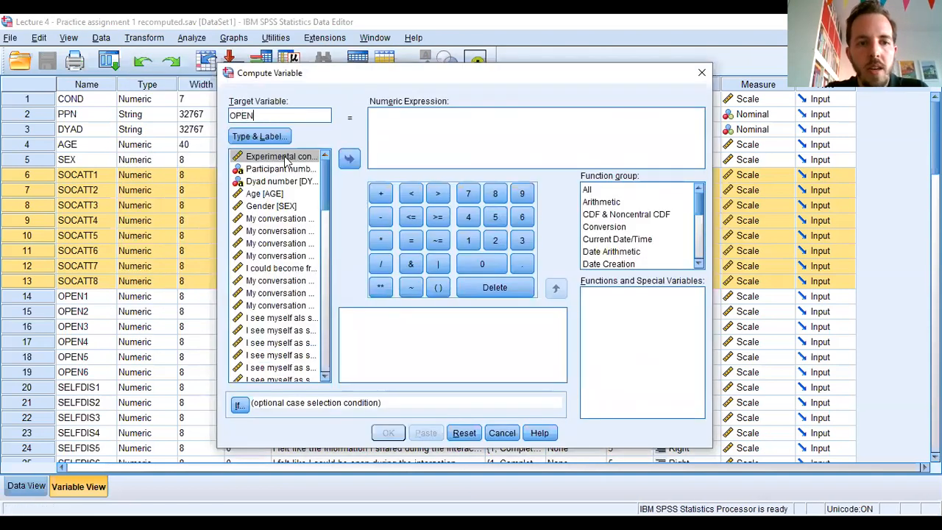
{"action": "left_click", "coordinate": [290, 317]}
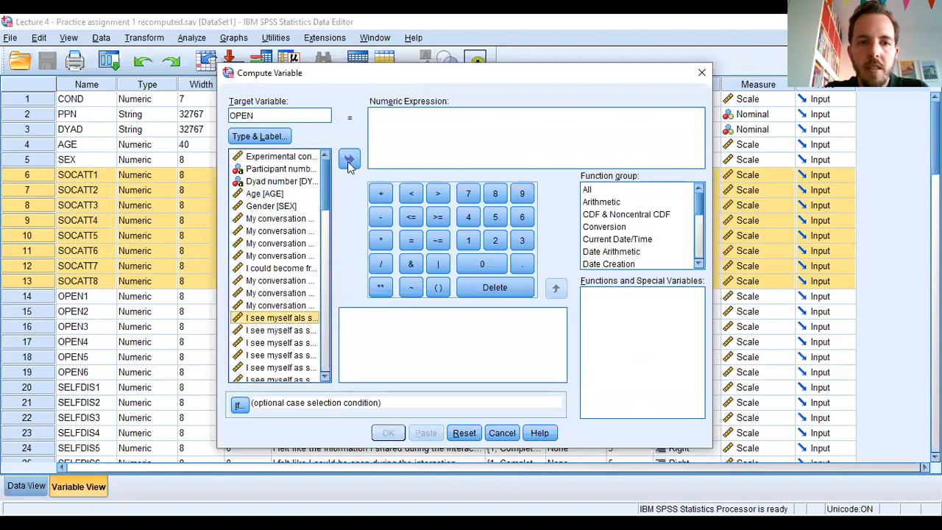
{"action": "left_click", "coordinate": [349, 160]}
{"action": "type", "text": "+"}
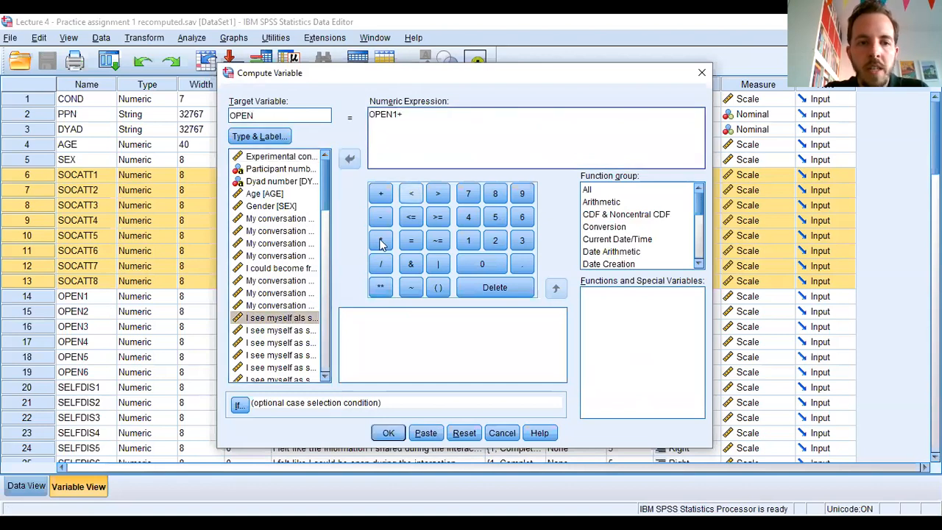
{"action": "left_click", "coordinate": [283, 329]}
{"action": "left_click", "coordinate": [352, 160]}
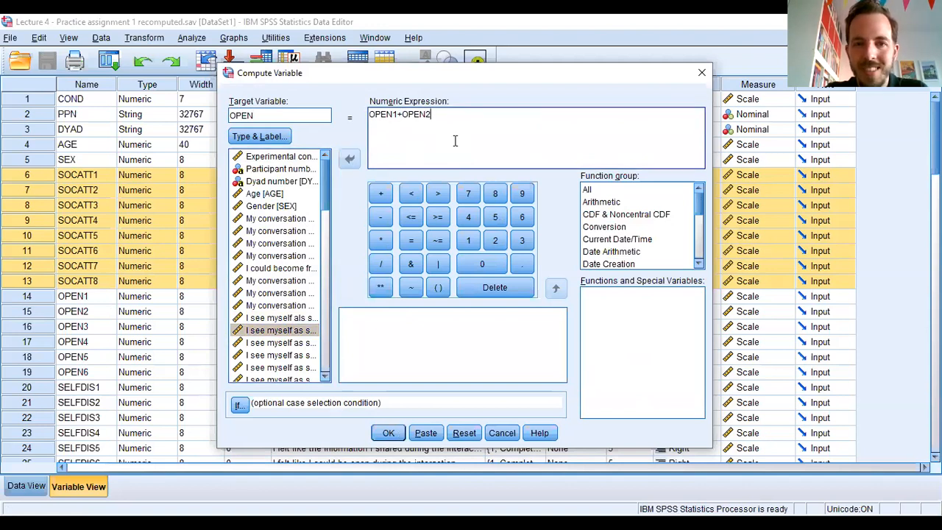
Complete the sketched average as (OPEN1+OPEN2.....OPEN6)/6, then discard the OPEN computation without running it.
{"action": "type", "text": "....."}
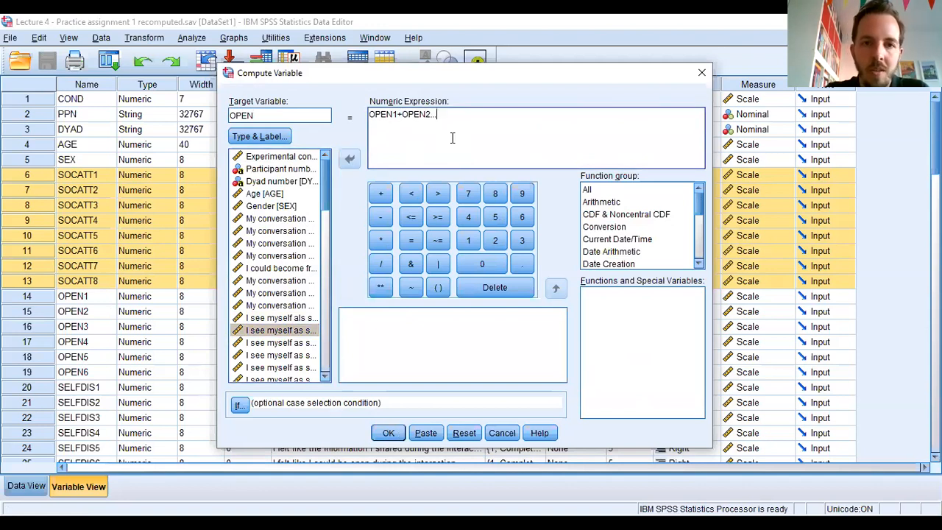
{"action": "left_click", "coordinate": [280, 379]}
{"action": "left_click", "coordinate": [350, 158]}
{"action": "type", "text": ")"}
{"action": "left_click", "coordinate": [370, 114]}
{"action": "type", "text": "(("}
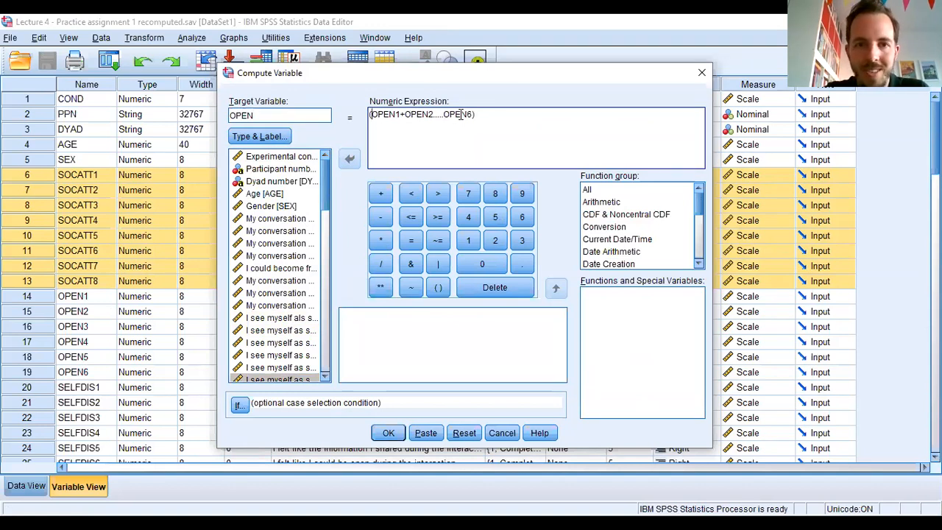
{"action": "left_click", "coordinate": [476, 114]}
{"action": "type", "text": "/6"}
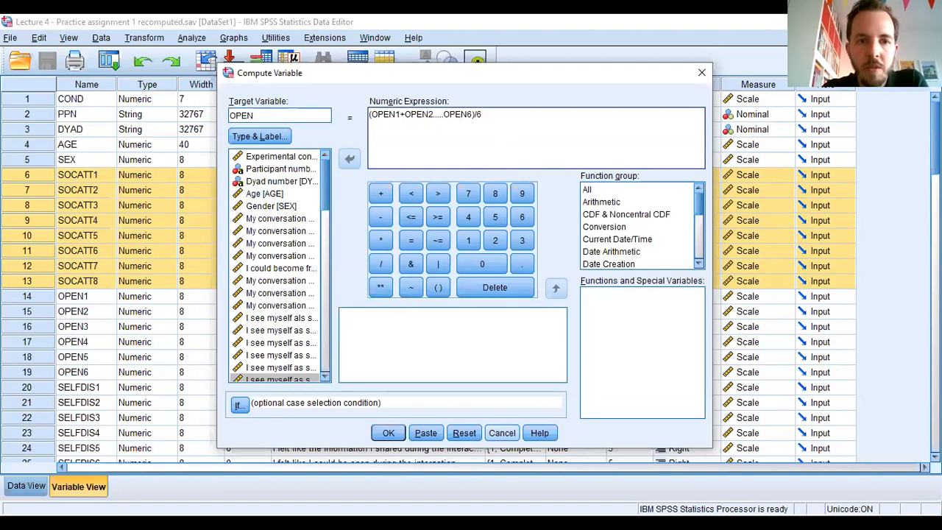
{"action": "key", "text": "Escape"}
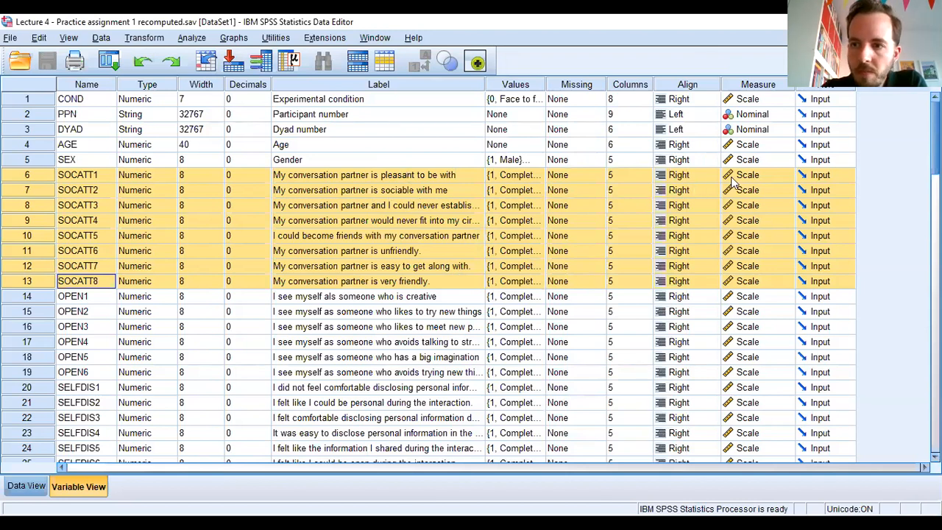
Look down the variable list past the UNCERT and EXTRA items to the recoded variables such as SOCATT3r and OPEN4r.
{"action": "scroll", "coordinate": [429, 277], "scroll_direction": "down", "scroll_amount": 4}
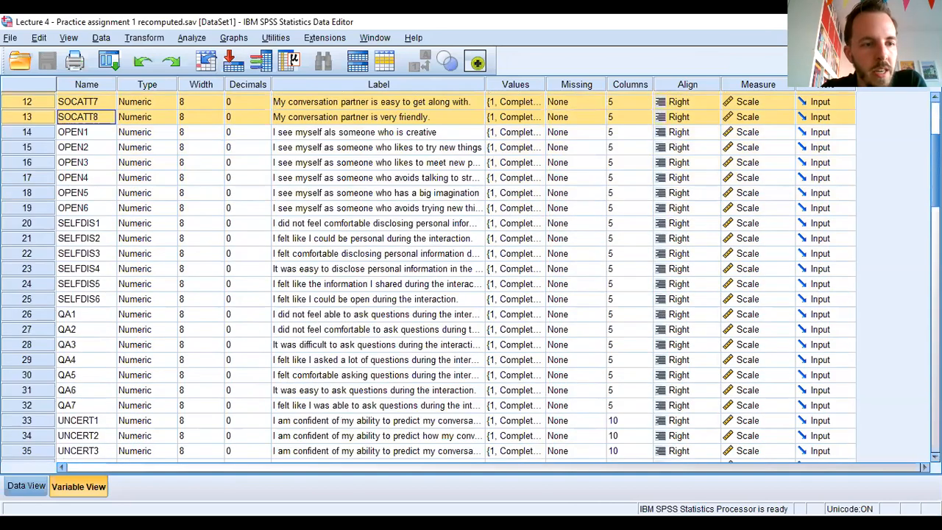
{"action": "scroll", "coordinate": [429, 277], "scroll_direction": "down", "scroll_amount": 8}
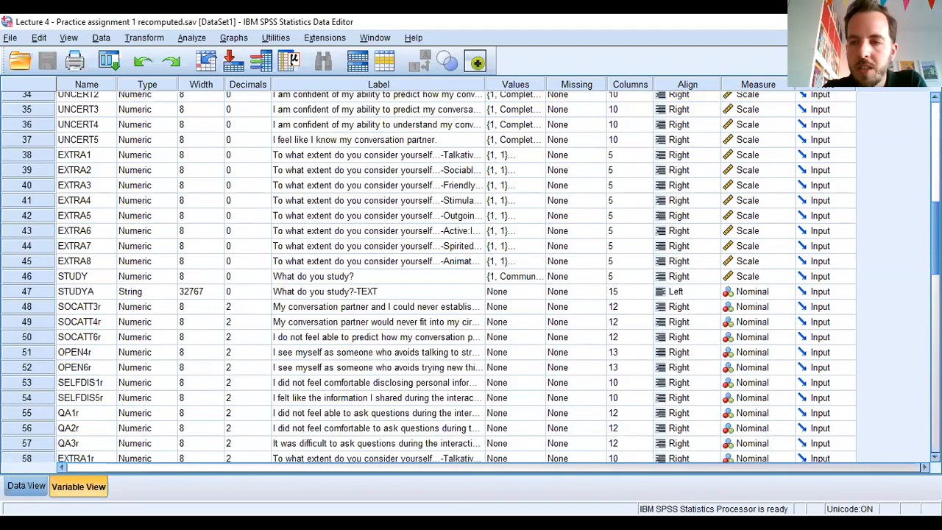